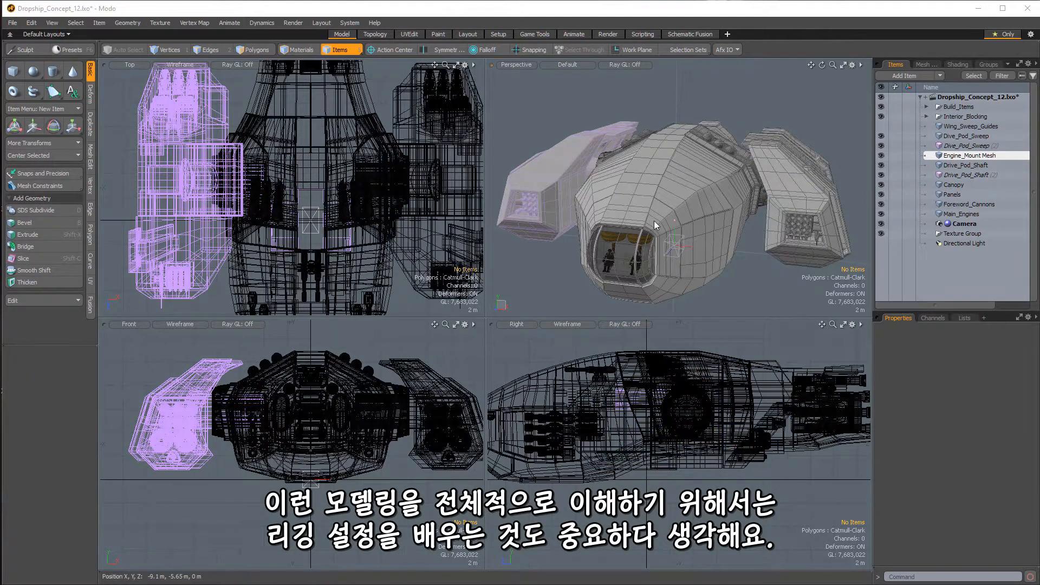
- Try moving Dive_Pod_Sweep and Drive_Pod_Shaft 3 m outward from the hull along X
alt+drag(654, 220, 694, 244)
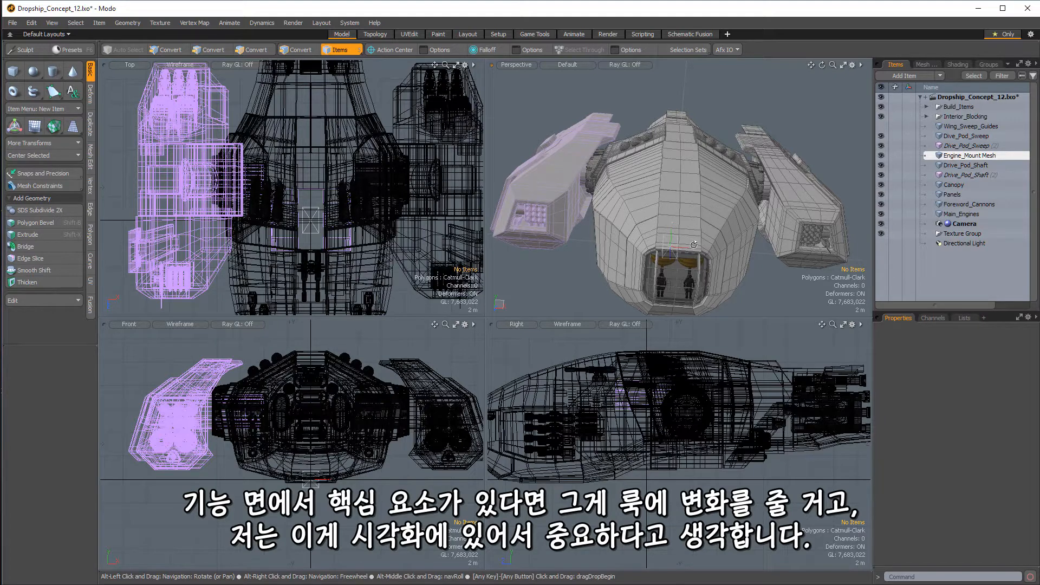
alt+drag(774, 164, 643, 175)
click(759, 191)
click(752, 194)
click(755, 193)
key(w)
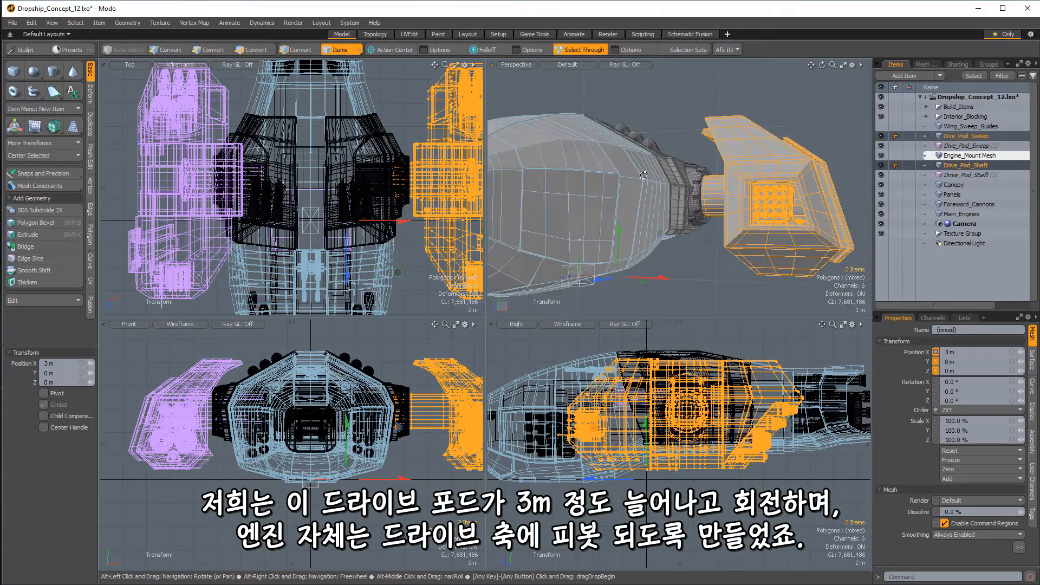
alt+drag(710, 190, 774, 169)
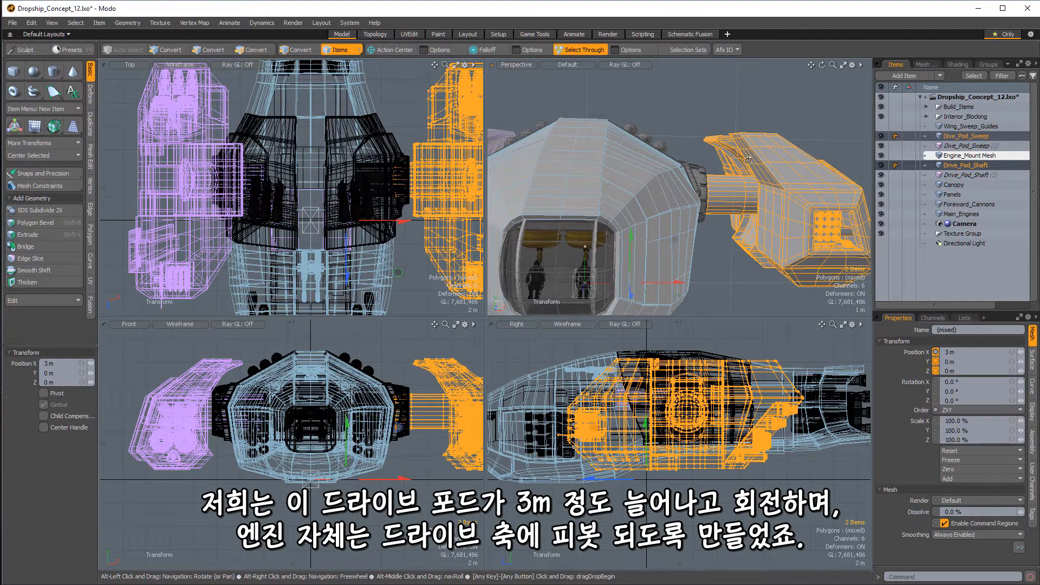
alt+drag(746, 234, 702, 271)
- Undo the outward move of the drive pod and its shaft and clear the selection
key(ctrl+z)
key(q)
click(706, 135)
alt+drag(697, 192, 706, 179)
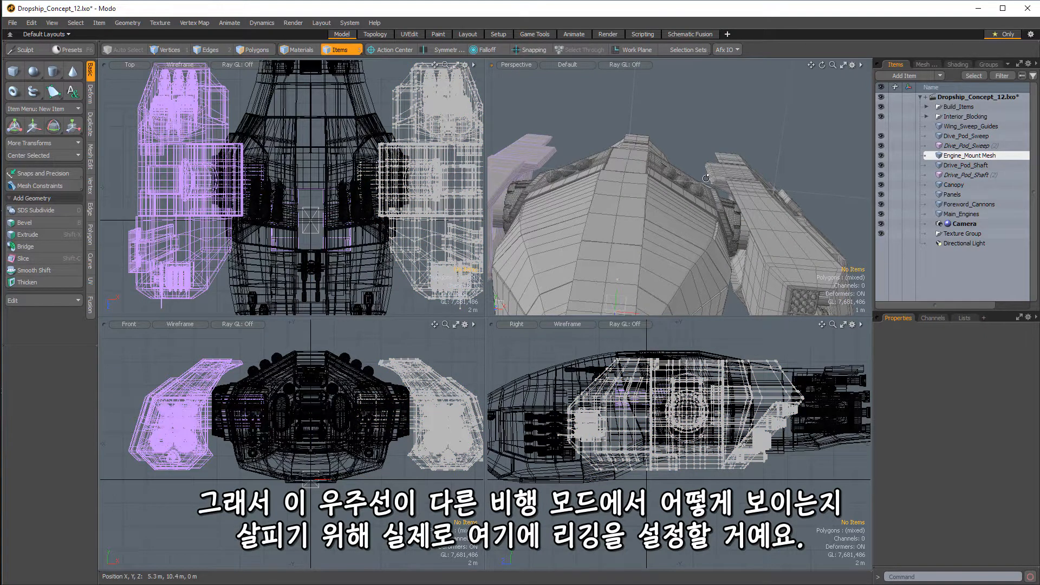
alt+drag(717, 184, 684, 184)
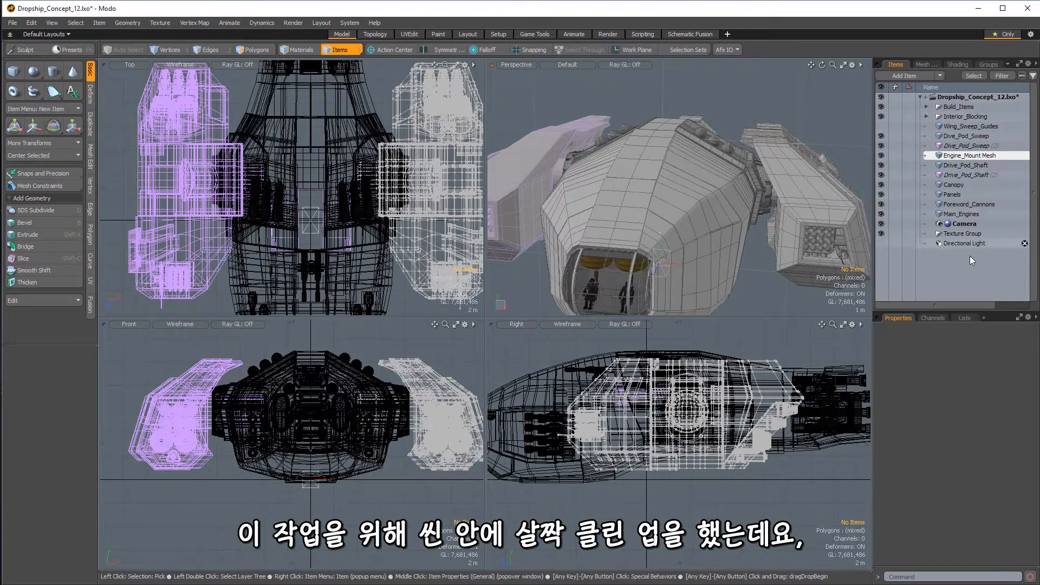
- Examine which parts are stored in the Build_Items group, leaving the group collapsed
click(954, 107)
click(927, 107)
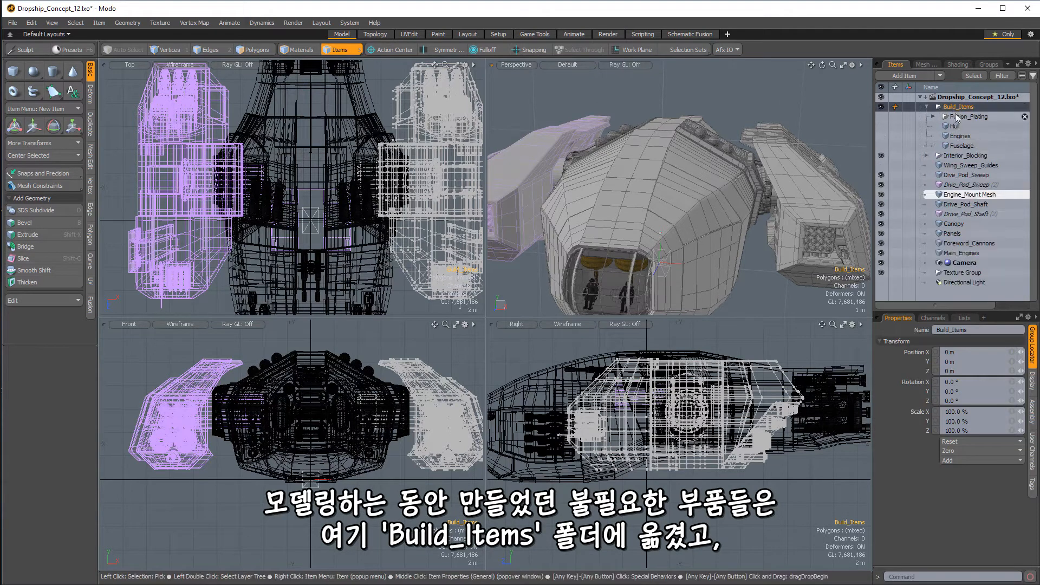
click(927, 107)
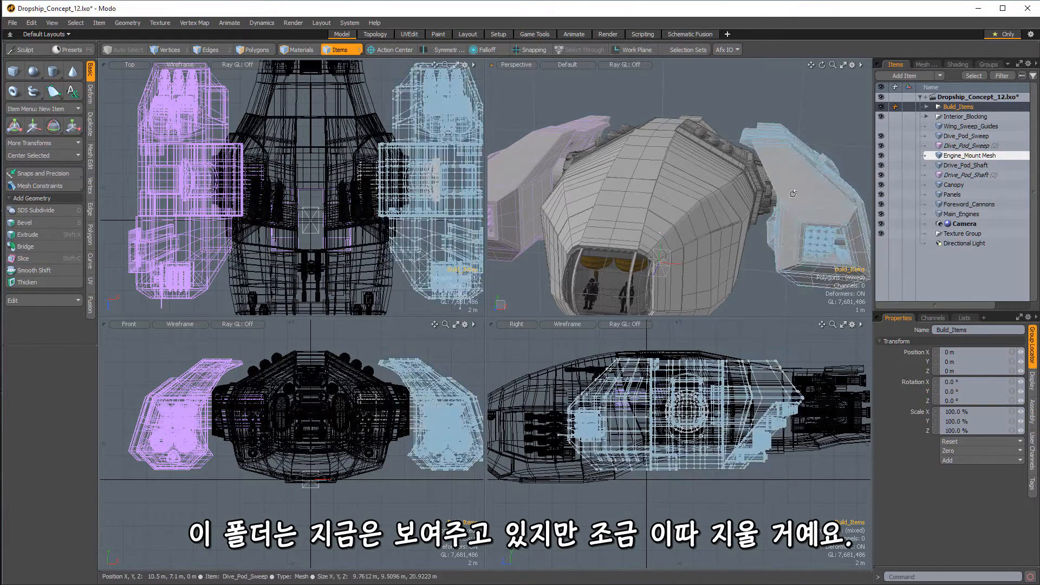
- Show only the Wing_Sweep_Guides cylinders in the perspective viewport by making inactive meshes invisible
click(970, 127)
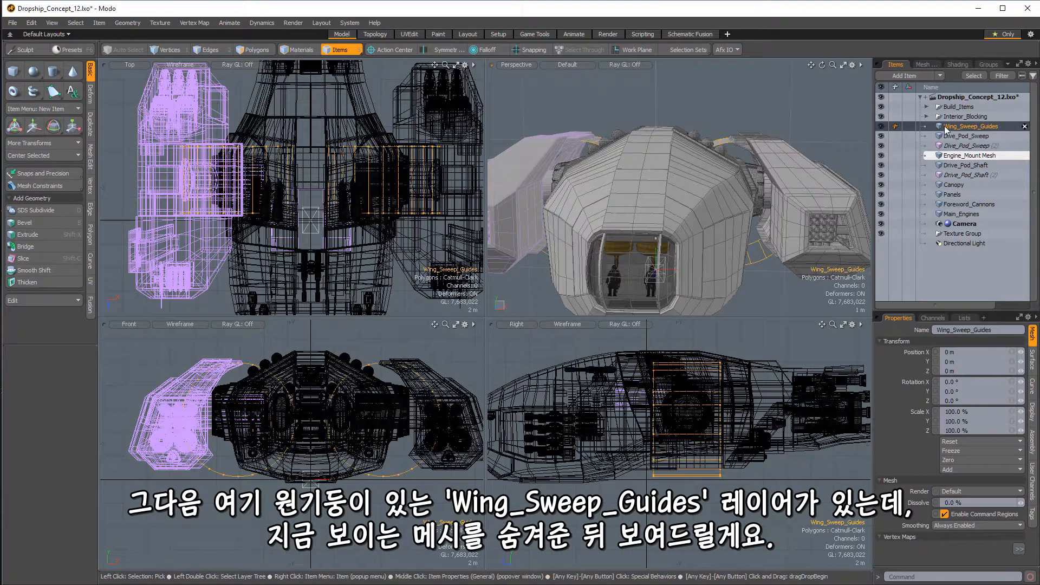
alt+drag(672, 239, 730, 187)
key(o)
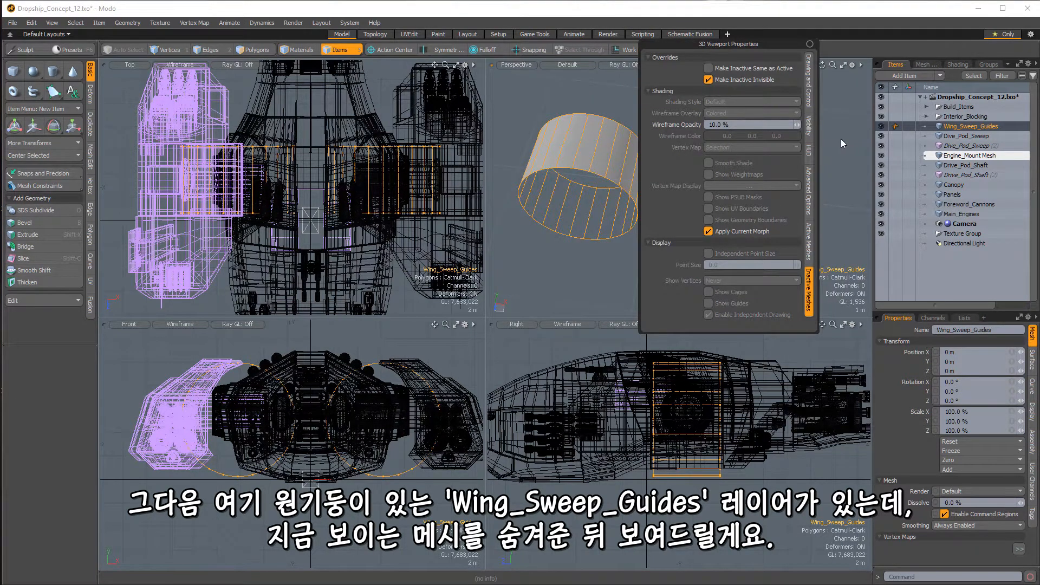
alt+drag(730, 186, 712, 149)
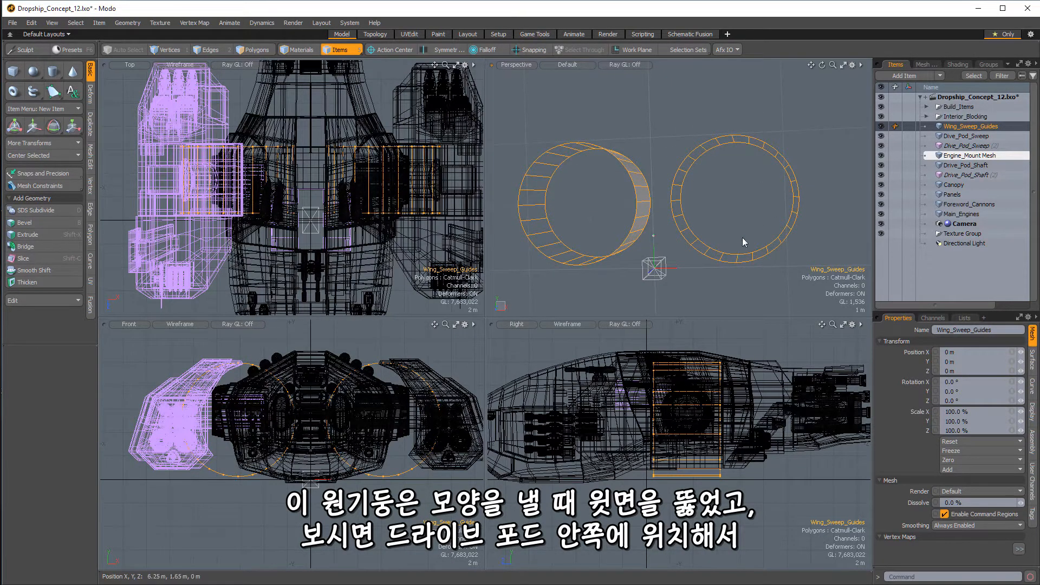
scroll(448, 202, up, 5)
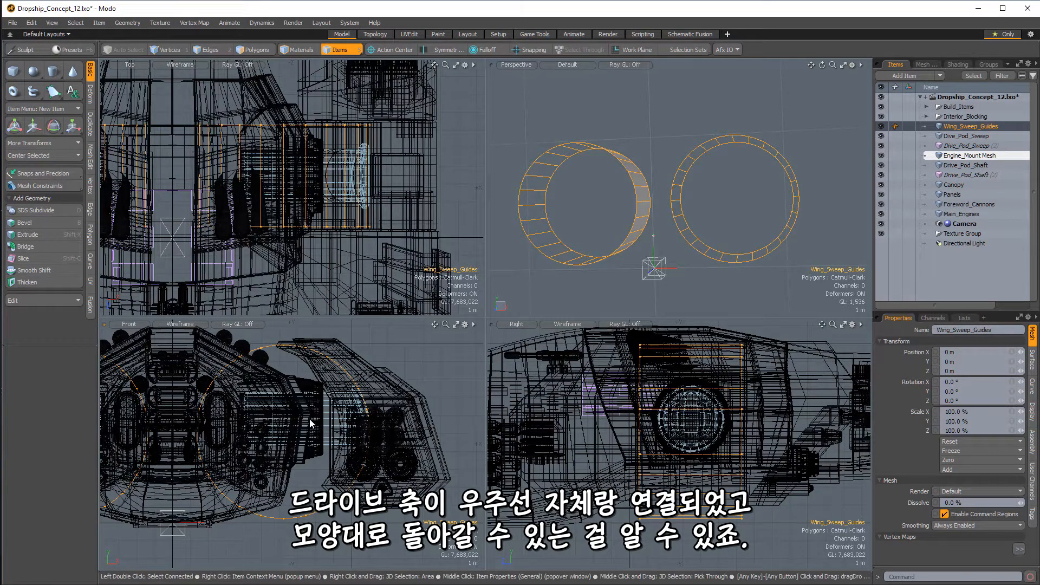
alt+drag(699, 163, 714, 147)
alt+drag(709, 212, 746, 184)
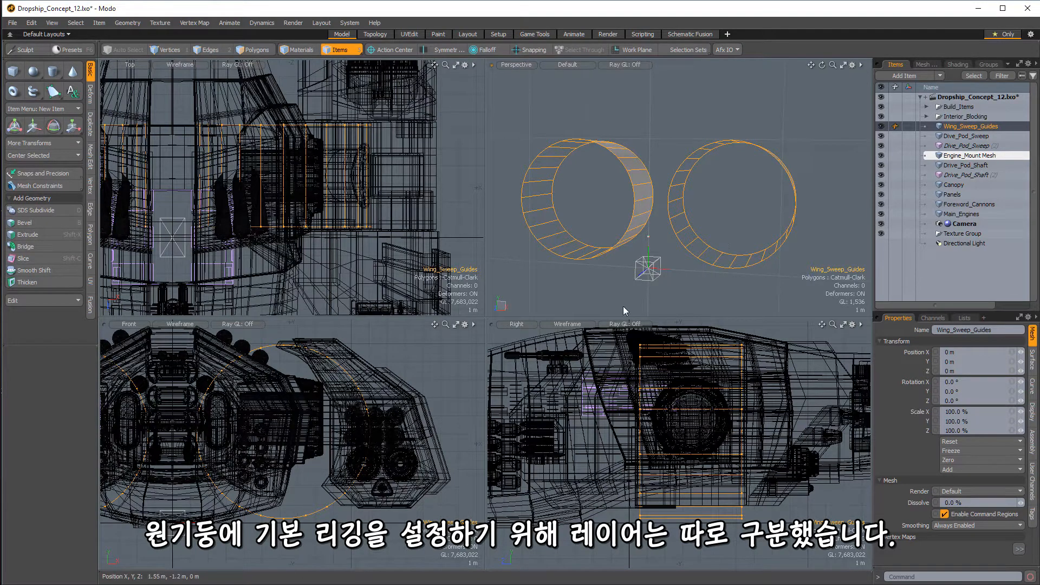
alt+drag(614, 156, 623, 150)
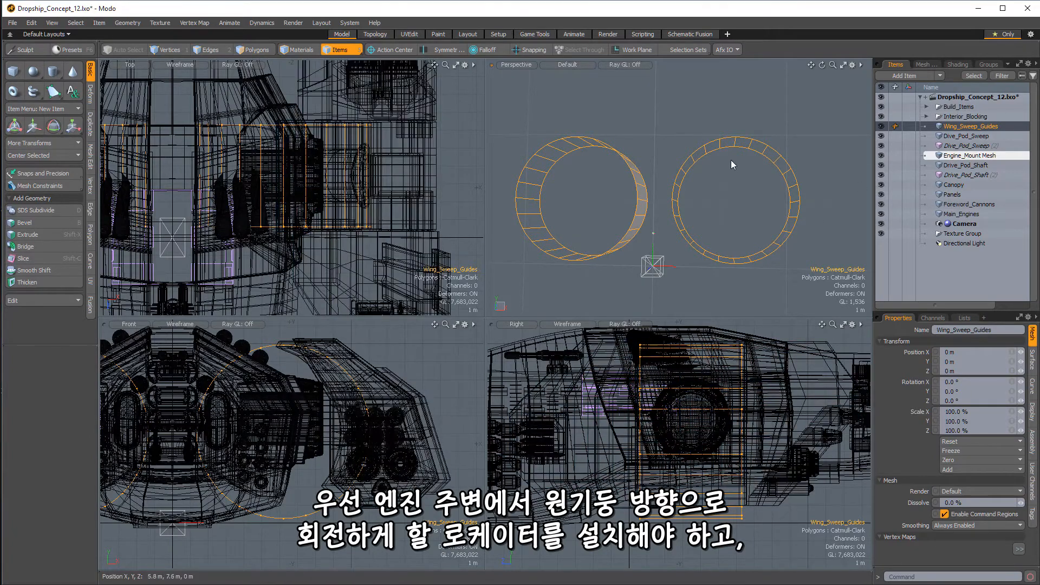
alt+drag(731, 160, 726, 167)
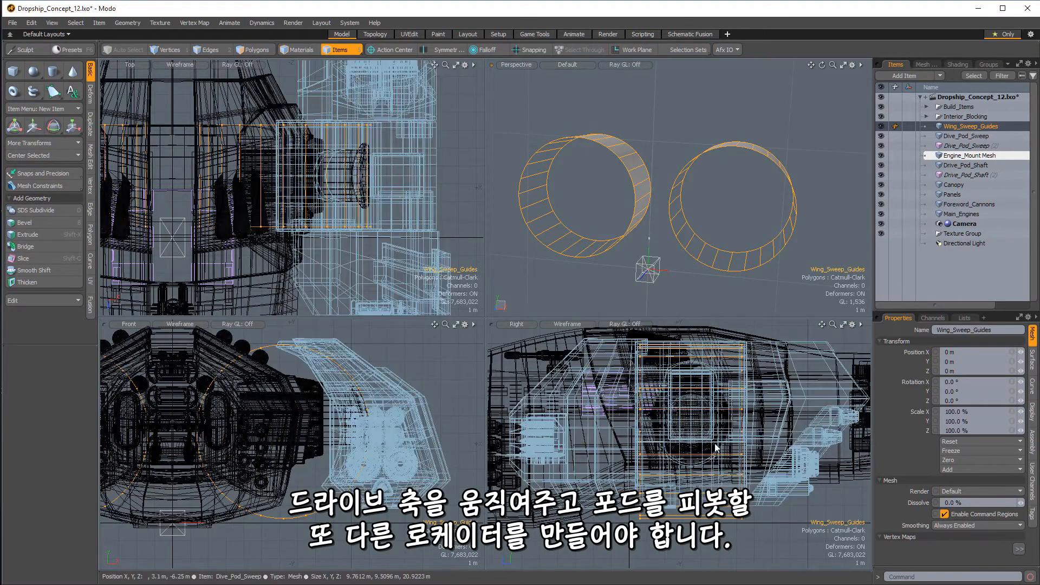
- Switch to the Setup layout and clear empty space beside the Fusion nodes in the schematic
click(498, 34)
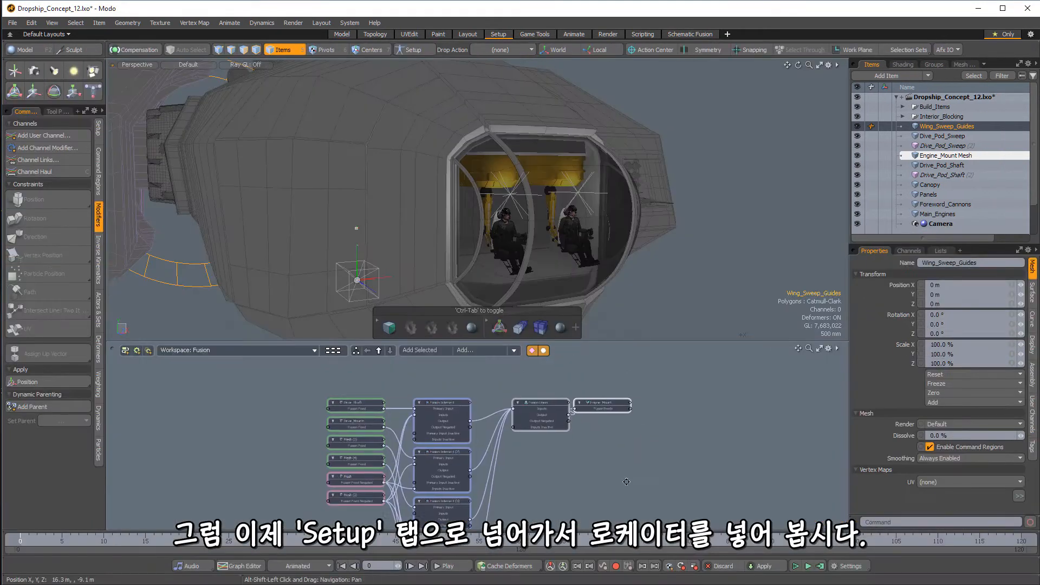
scroll(500, 449, up, 5)
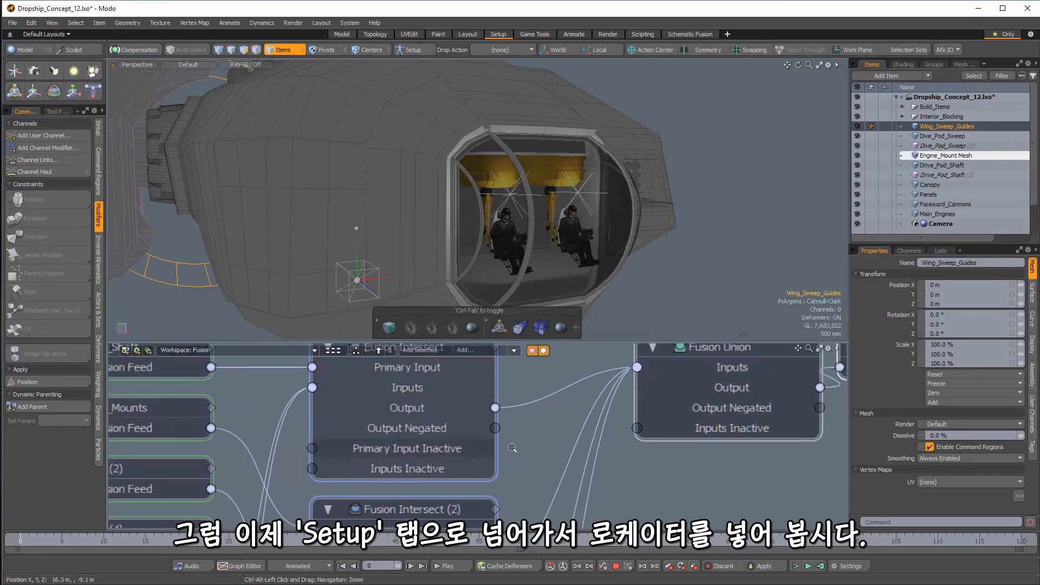
scroll(500, 449, down, 6)
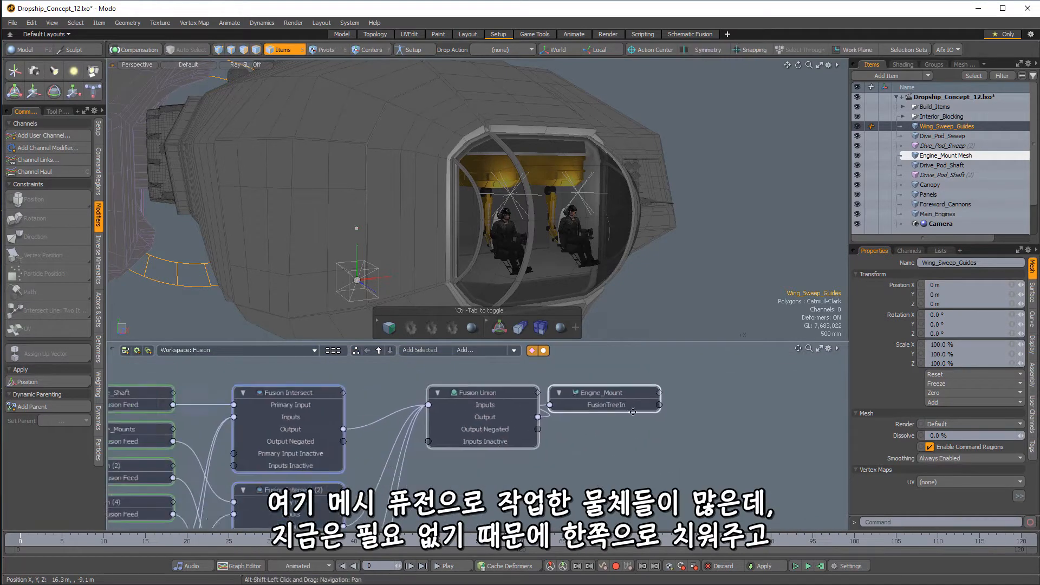
alt+shift+drag(348, 460, 237, 459)
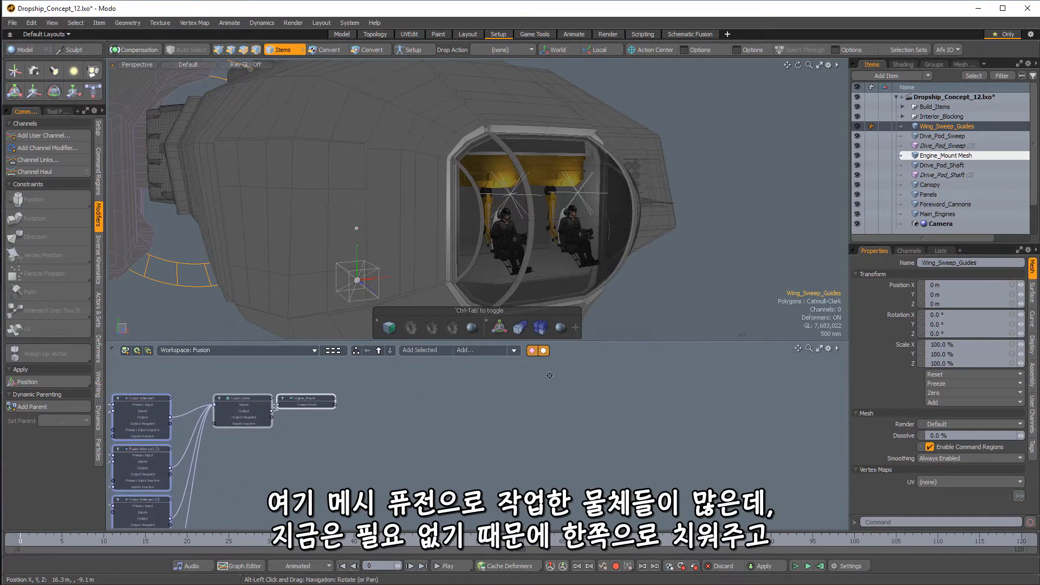
- Align the work plane to the front and rear edge loops of the Wing_Sweep_Guides cylinder around the non-instanced drive pod
alt+drag(559, 206, 561, 155)
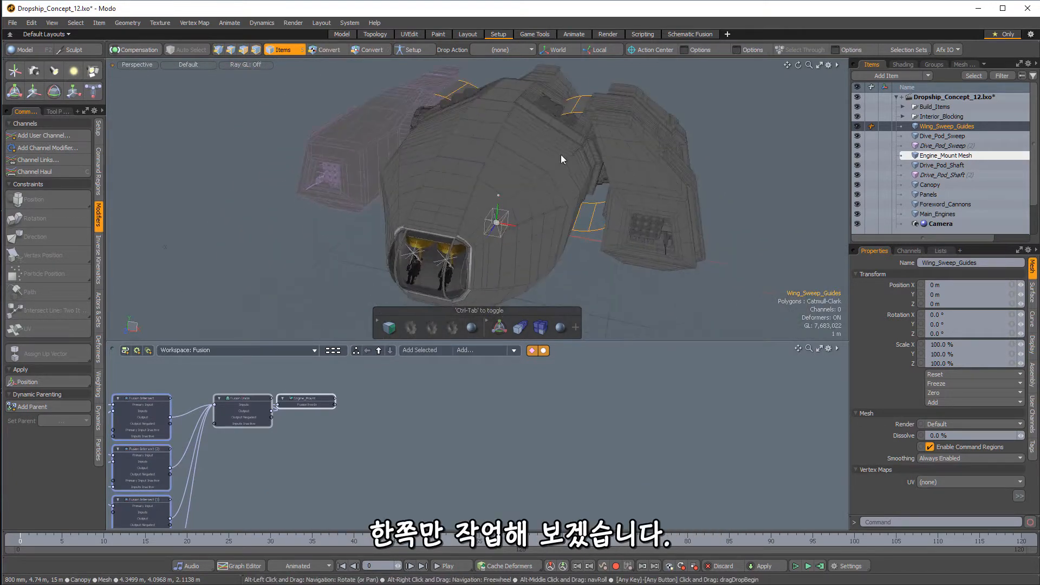
key(3)
double_click(578, 112)
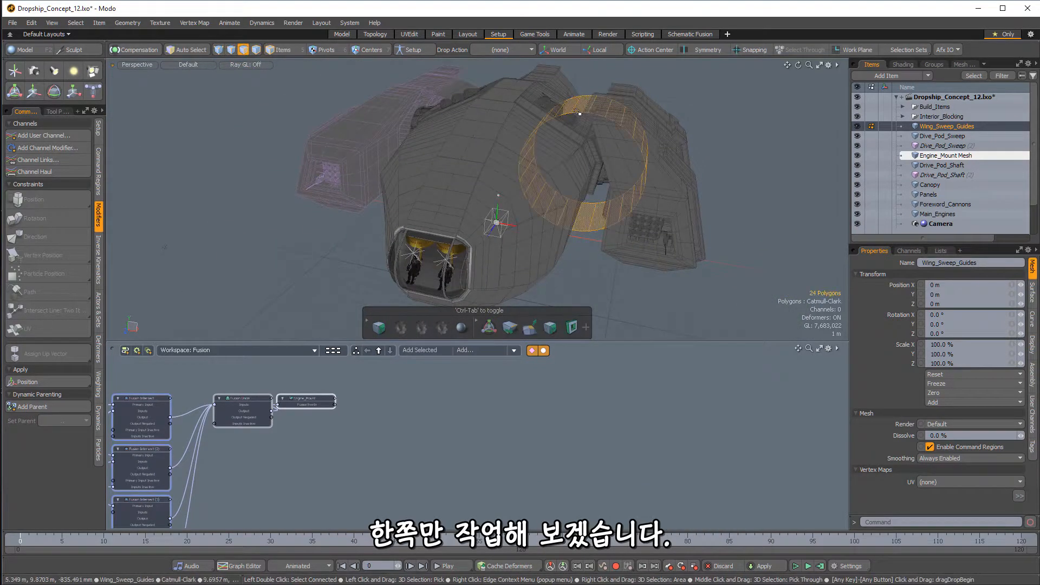
key(2)
ctrl+alt+drag(578, 112, 621, 81)
alt+drag(621, 81, 558, 161)
shift+double_click(559, 169)
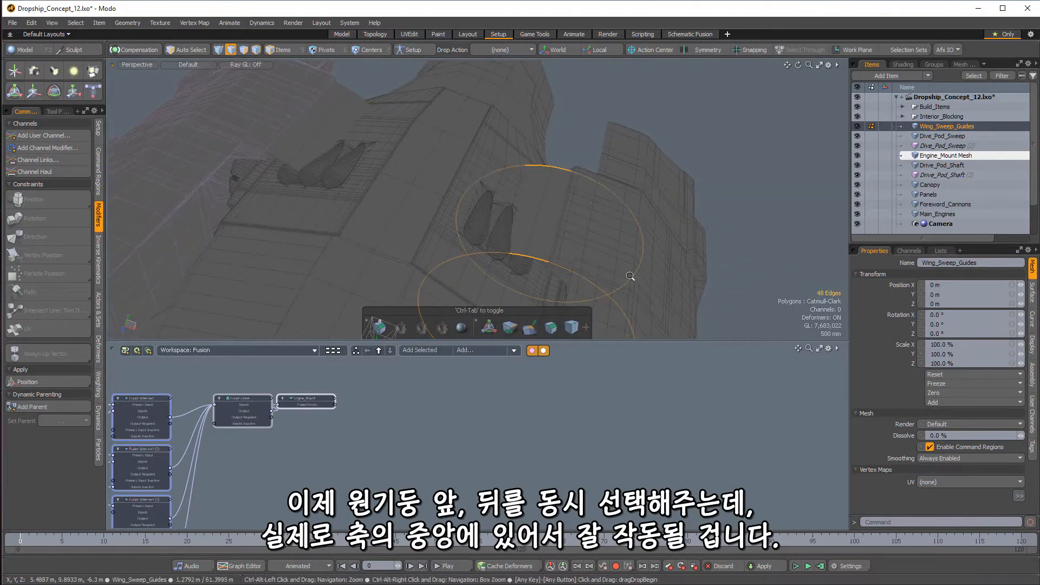
ctrl+alt+drag(631, 278, 550, 189)
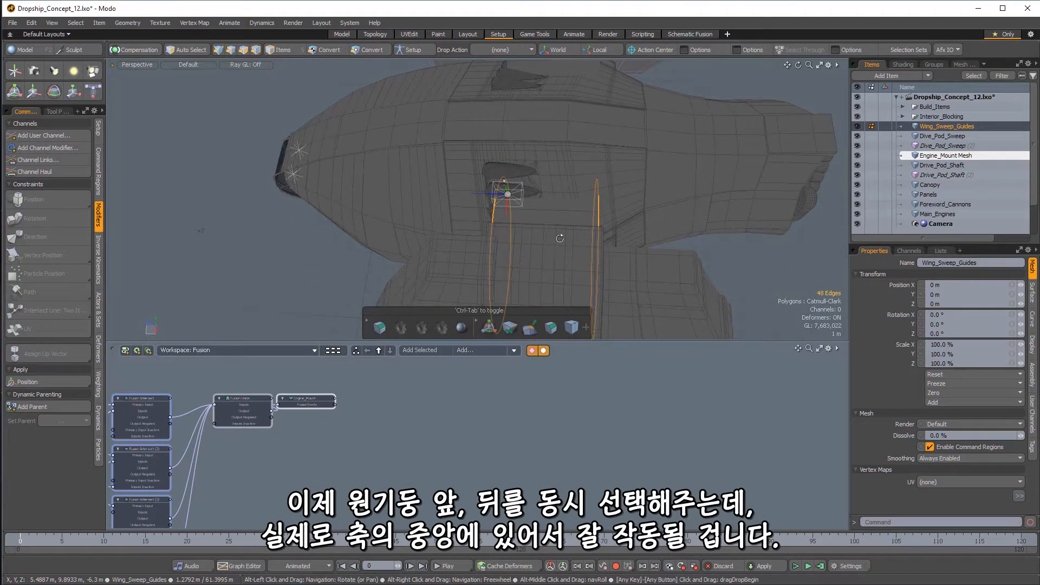
alt+drag(560, 238, 613, 187)
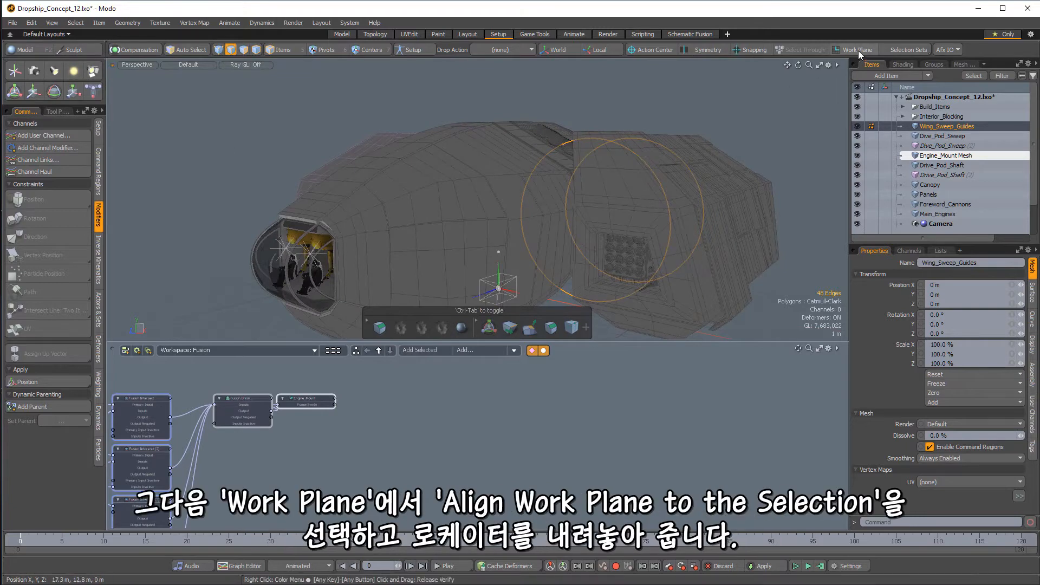
click(859, 51)
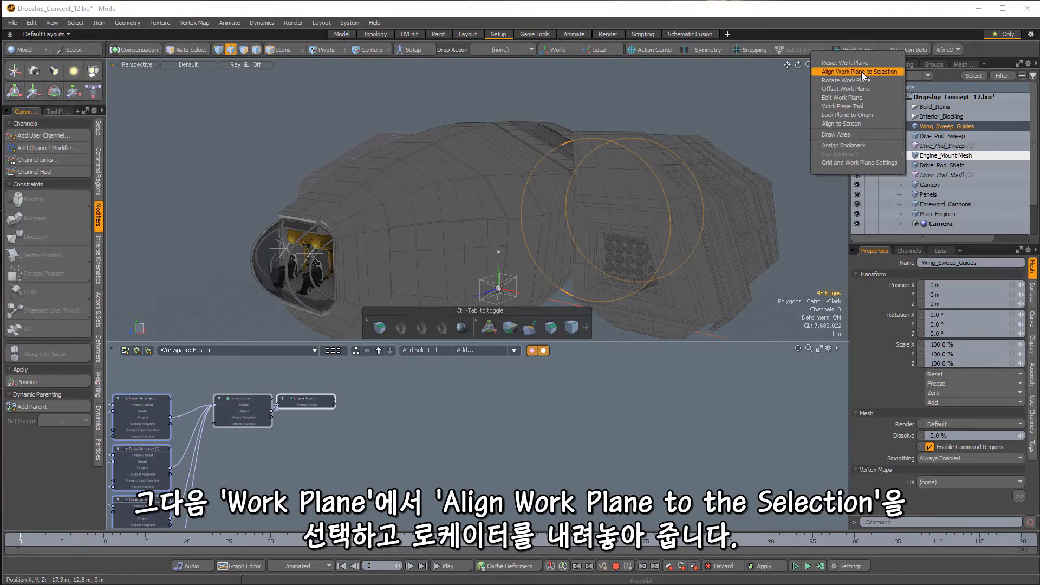
click(862, 72)
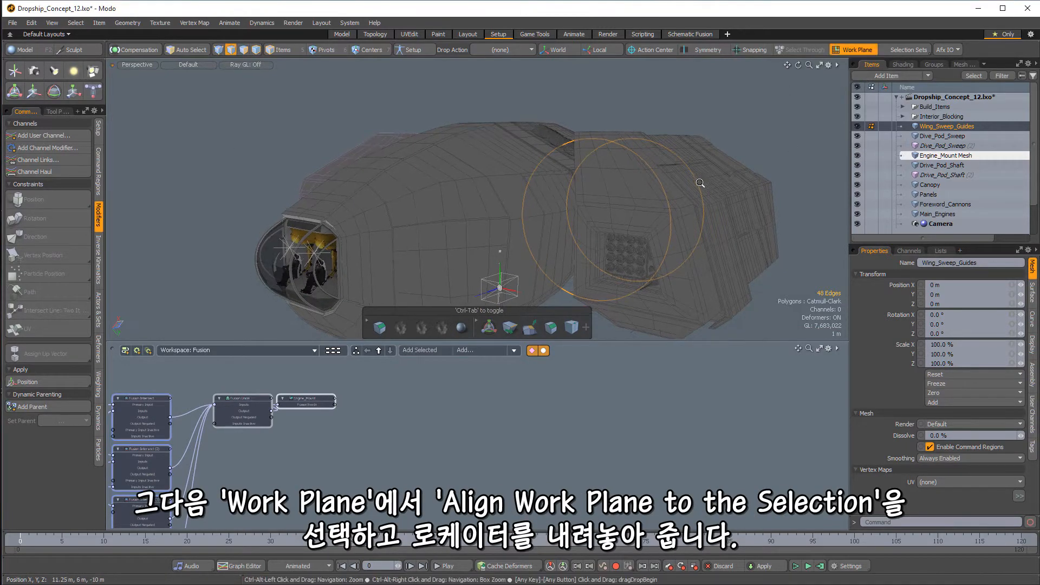
- Add a locator and set its position to the work plane
click(17, 79)
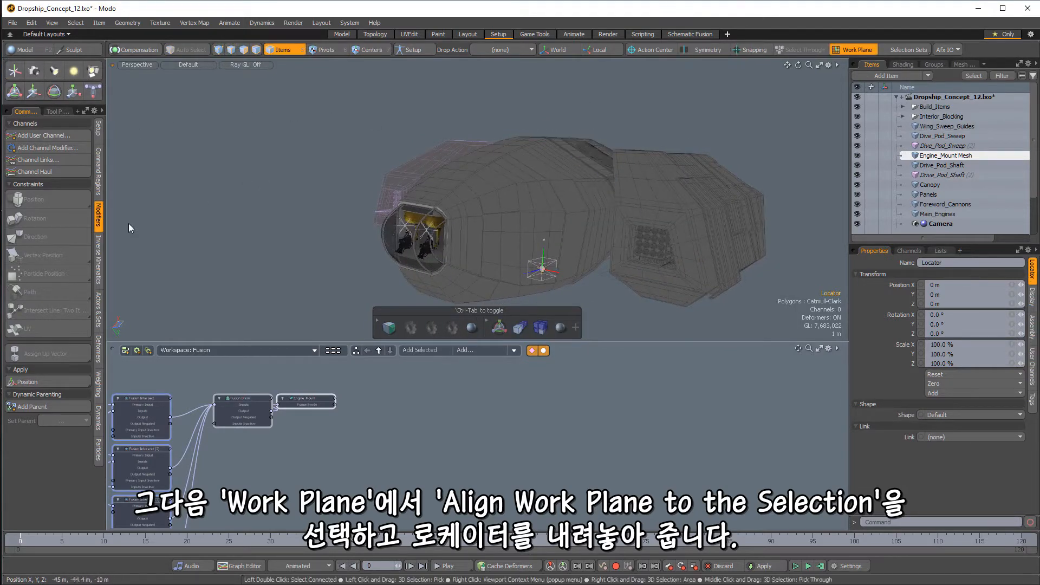
click(99, 173)
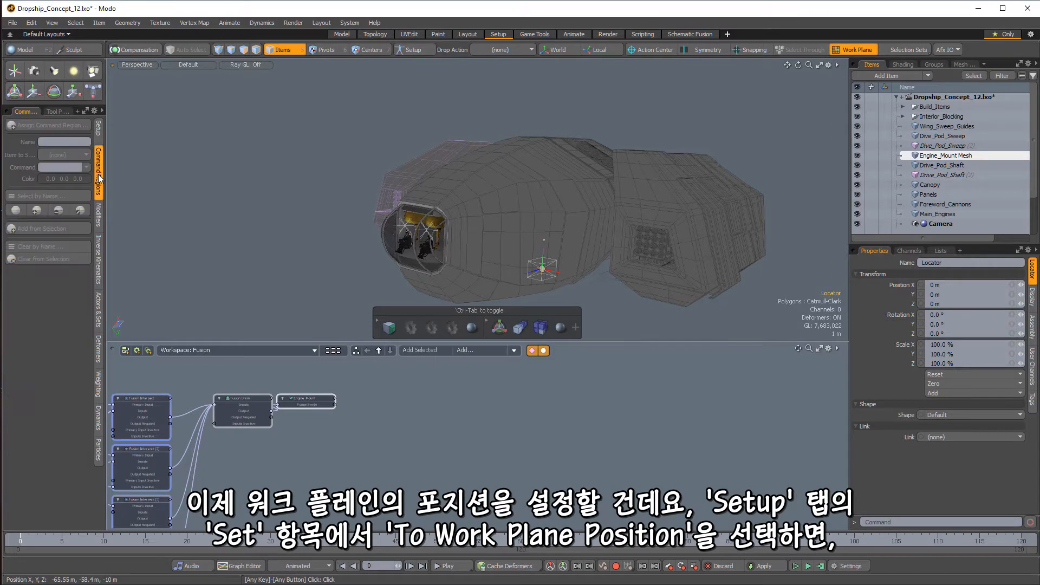
click(99, 130)
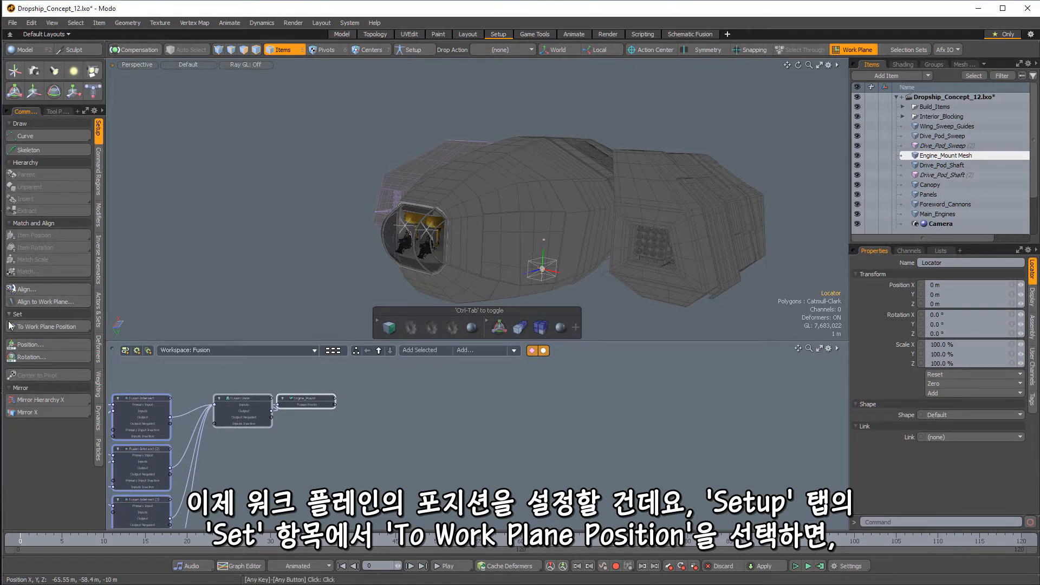
click(56, 327)
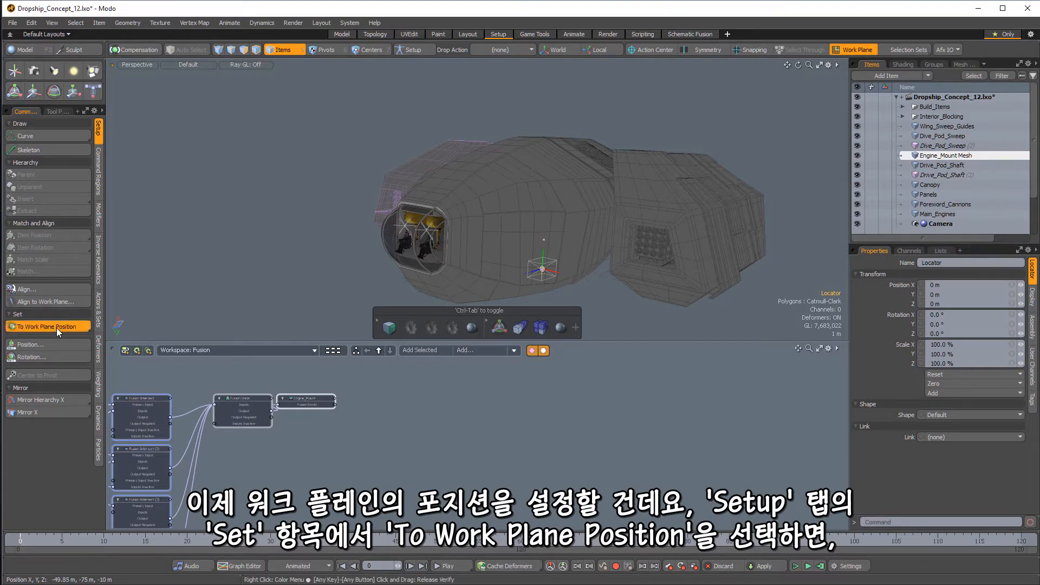
- Move the new locator above Wing_Sweep_Guides in the item hierarchy and name it Drive_Pod_L
alt+drag(594, 217, 681, 134)
scroll(588, 205, up, 3)
click(649, 208)
scroll(959, 223, down, 1)
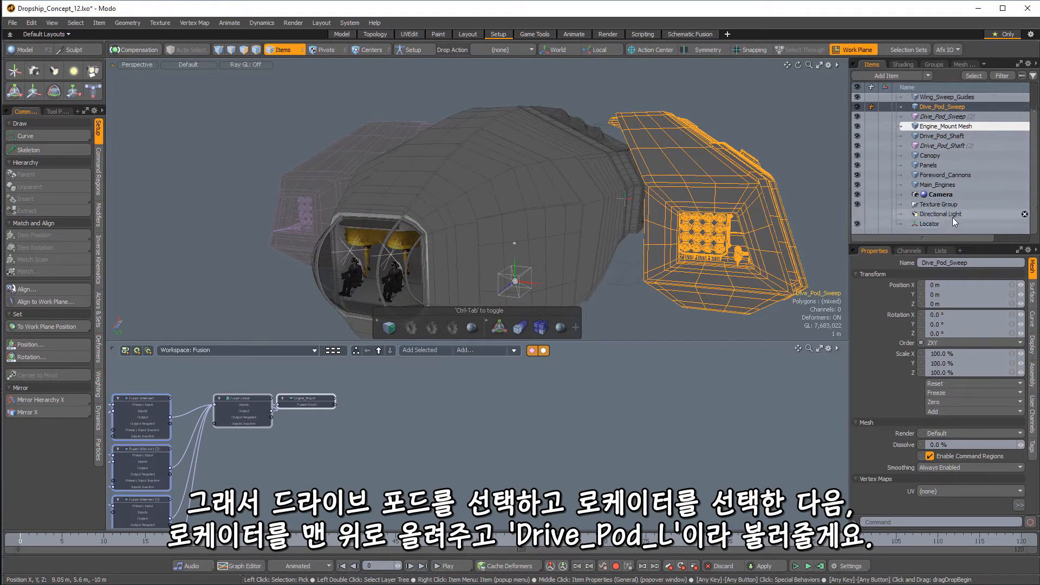
drag(932, 225, 945, 103)
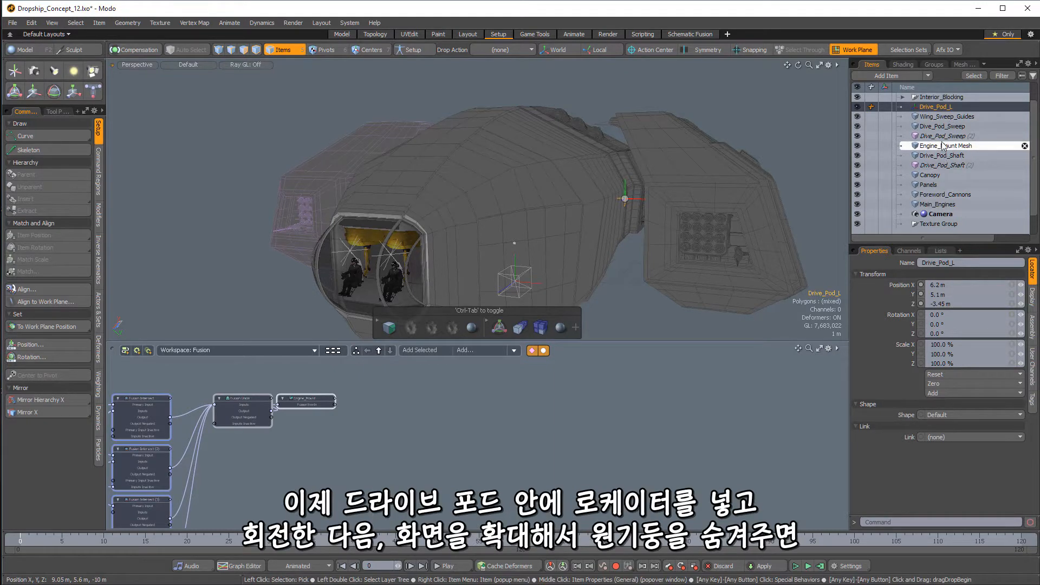
- Parent Dive_Pod_Sweep to the Drive_Pod_L locator and rotate the locator about 19° around Z
click(954, 128)
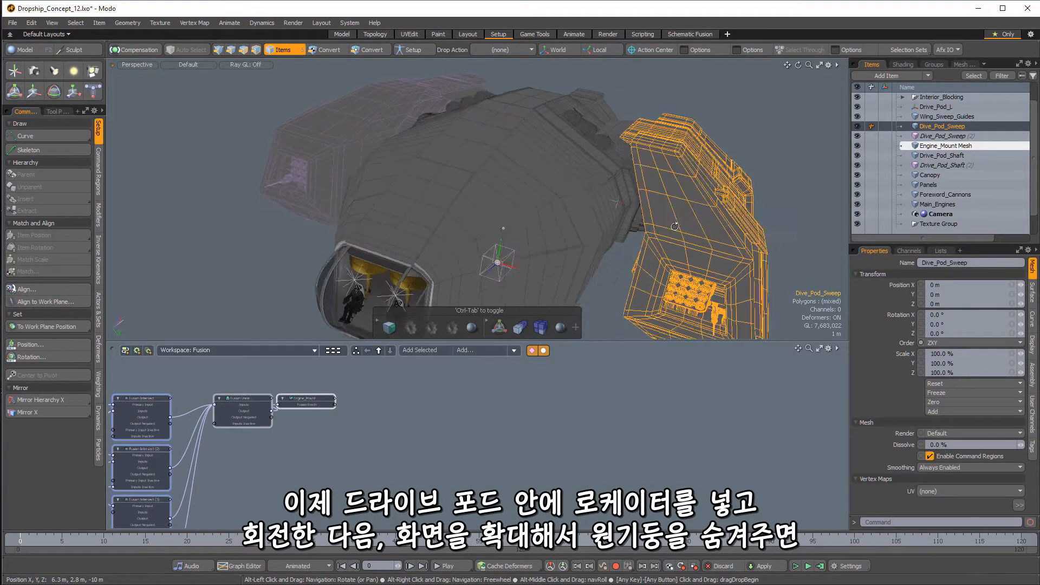
drag(954, 128, 949, 107)
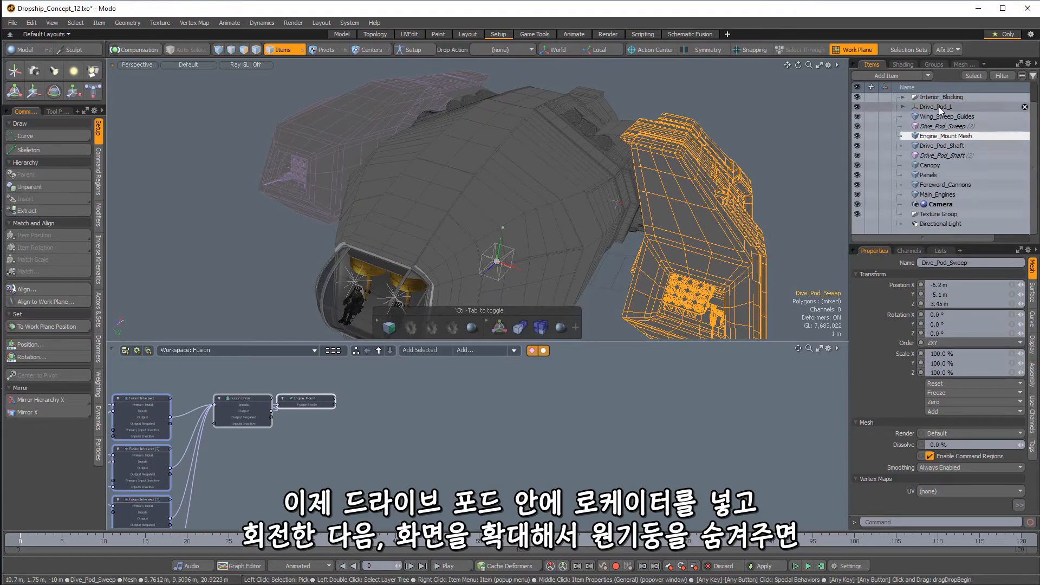
click(936, 107)
key(e)
alt+drag(727, 294, 765, 255)
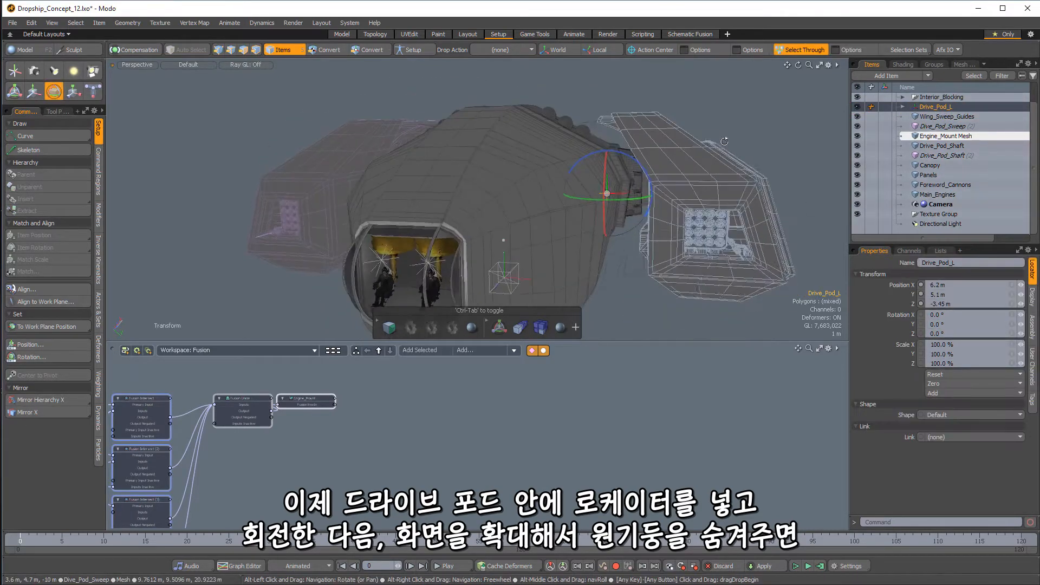
drag(633, 158, 642, 170)
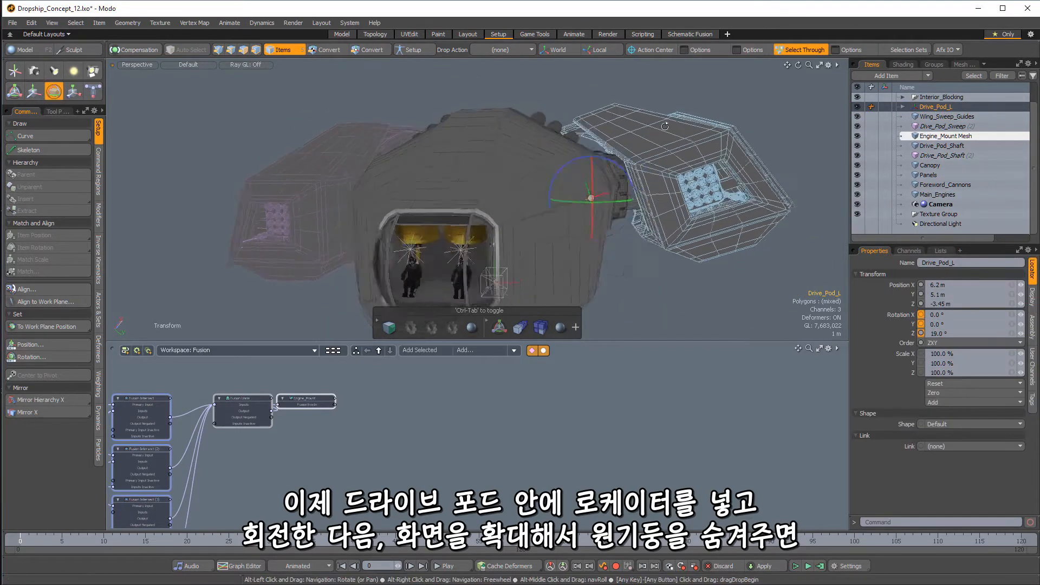
- Hide Wing_Sweep_Guides and rotate the Drive_Pod_L locator around Z to about -33° and about 15° to test the pod's travel against the hull
scroll(645, 206, up, 6)
alt+drag(645, 205, 668, 175)
drag(638, 237, 619, 250)
alt+drag(661, 172, 622, 191)
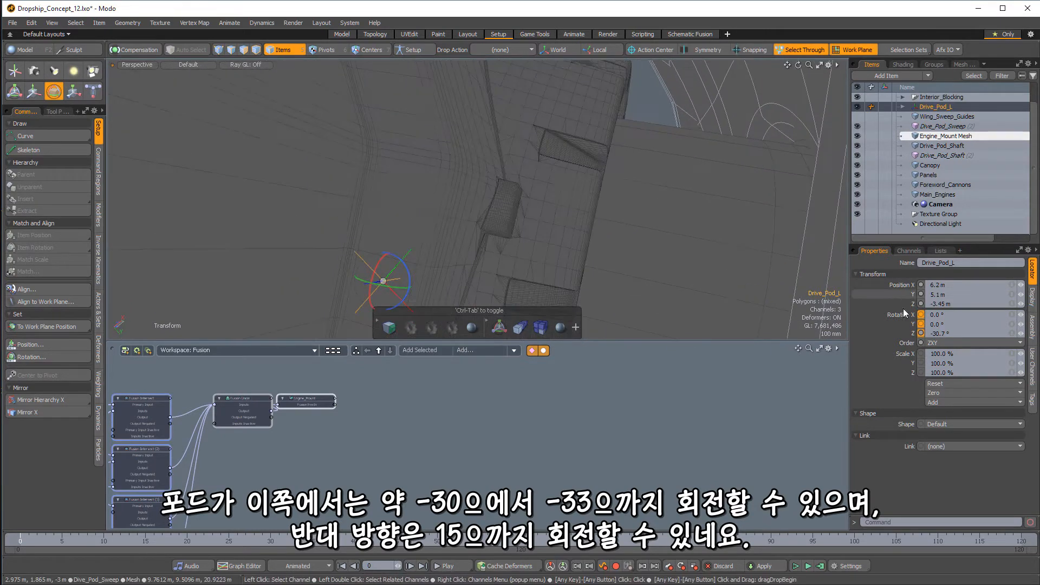
ctrl+alt+drag(700, 193, 659, 205)
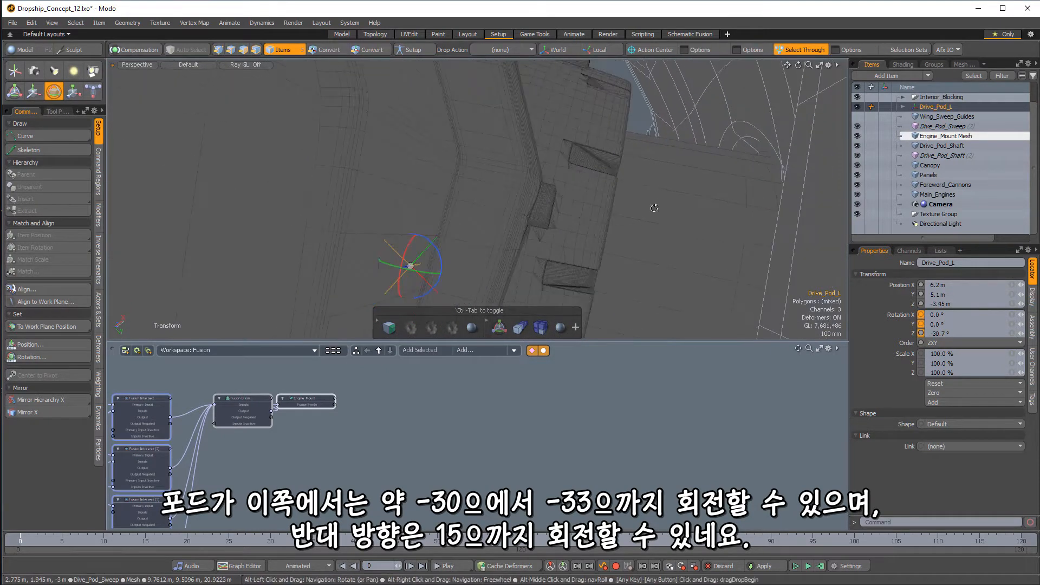
drag(440, 255, 441, 270)
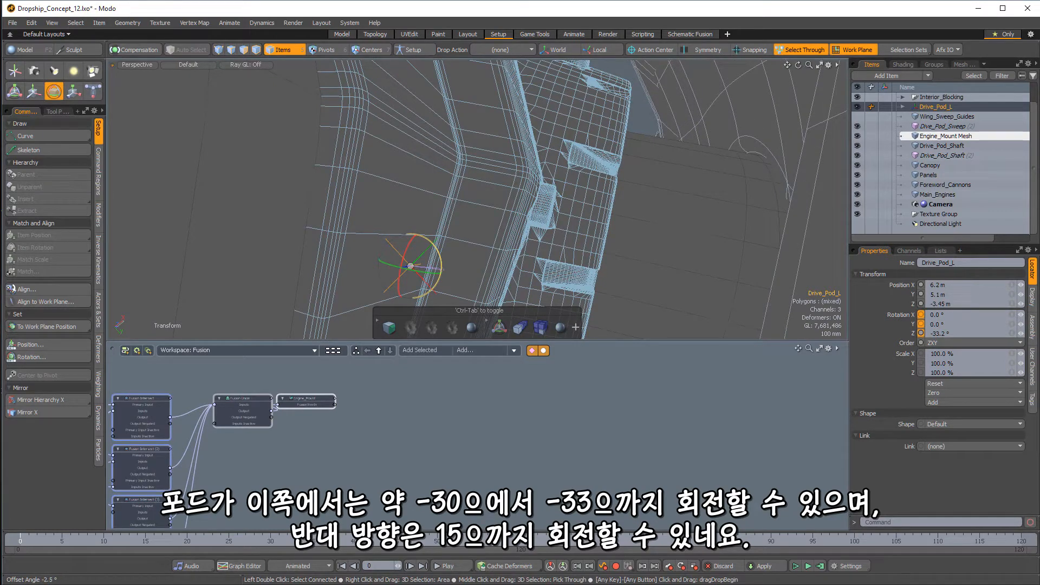
drag(442, 270, 440, 257)
alt+drag(639, 267, 544, 138)
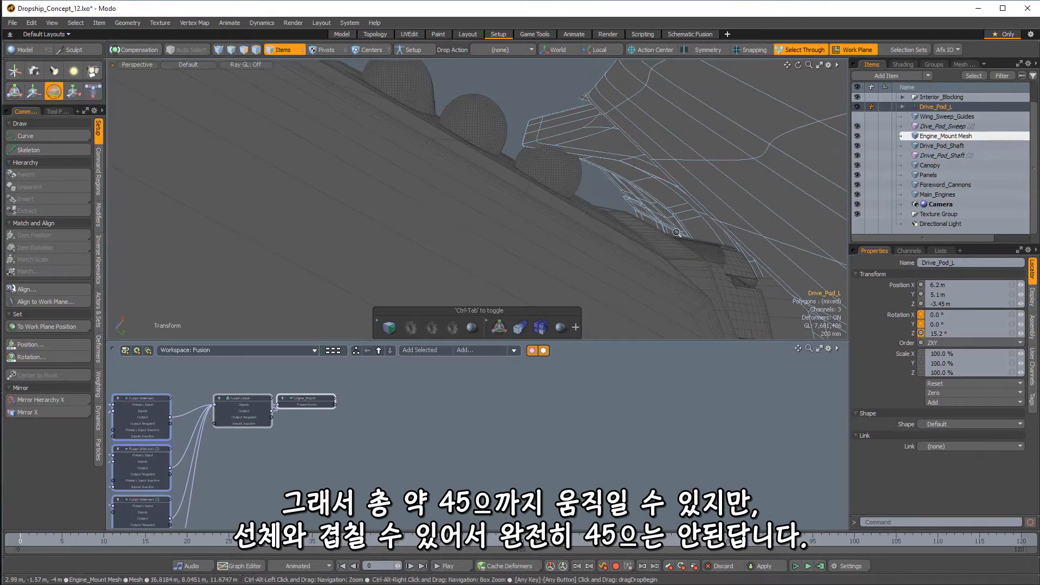
mouse_move(531, 141)
ctrl+alt+mouse_down()
mouse_move(632, 207)
mouse_move(545, 156)
ctrl+alt+mouse_up()
- Undo the test rotations of Drive_Pod_L and the hiding of Wing_Sweep_Guides
key(ctrl+z)
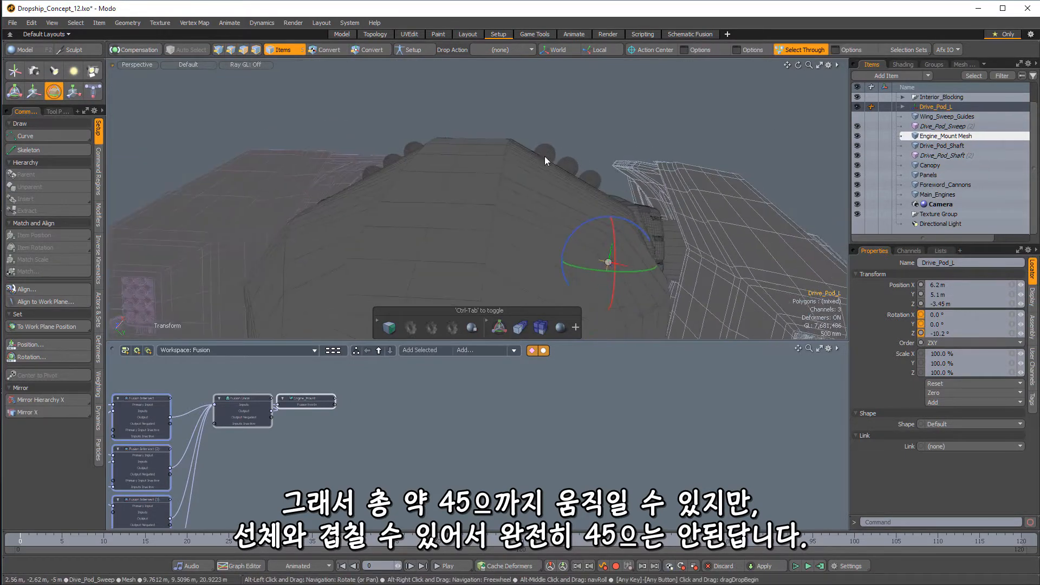
key(ctrl+z)
key(ctrl+z)
key(ctrl+z)
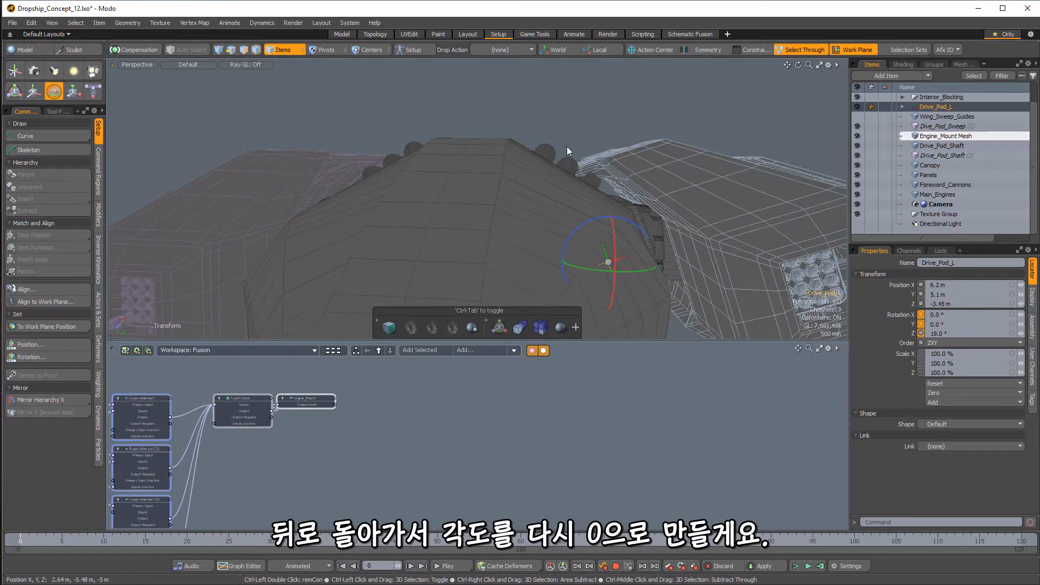
key(ctrl+z)
key(ctrl+z)
- Select the polygons of the Drive_Pod_Shaft cylinder between hull and drive pod and align the work plane to the selection
alt+drag(570, 153, 629, 196)
scroll(544, 209, down, 5)
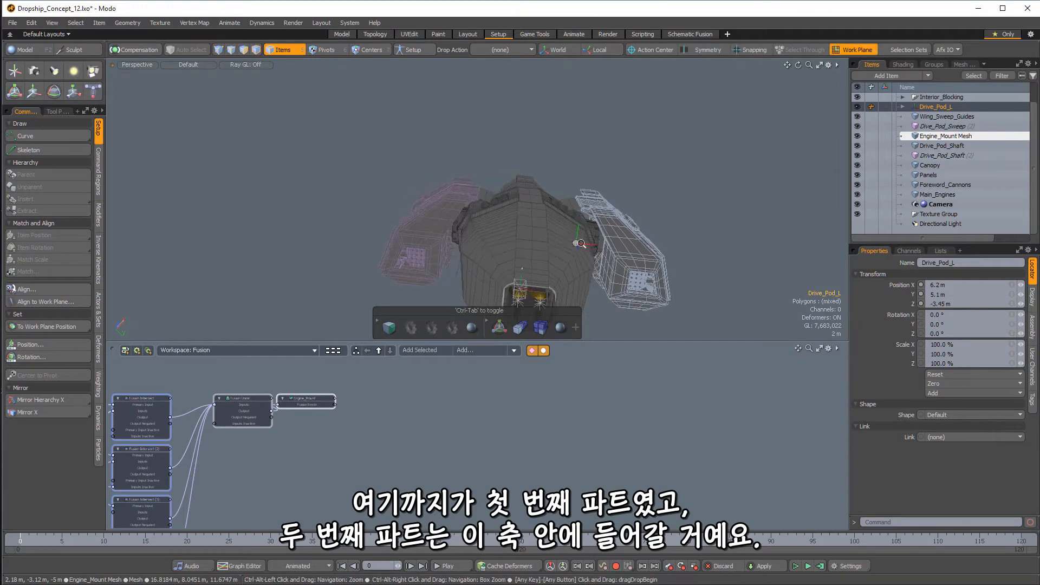
scroll(628, 197, up, 5)
key(2)
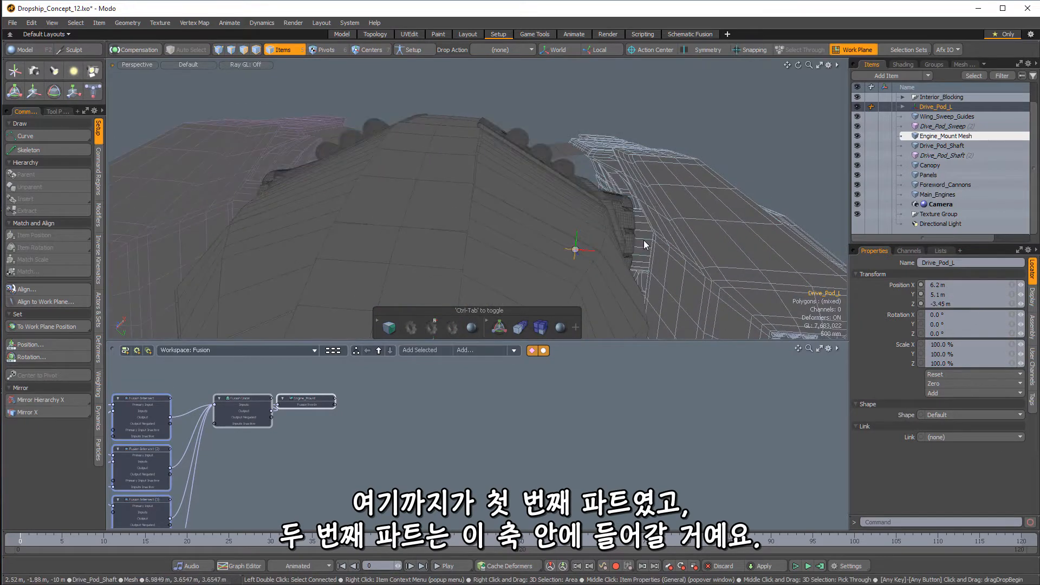
click(644, 243)
key(3)
click(646, 244)
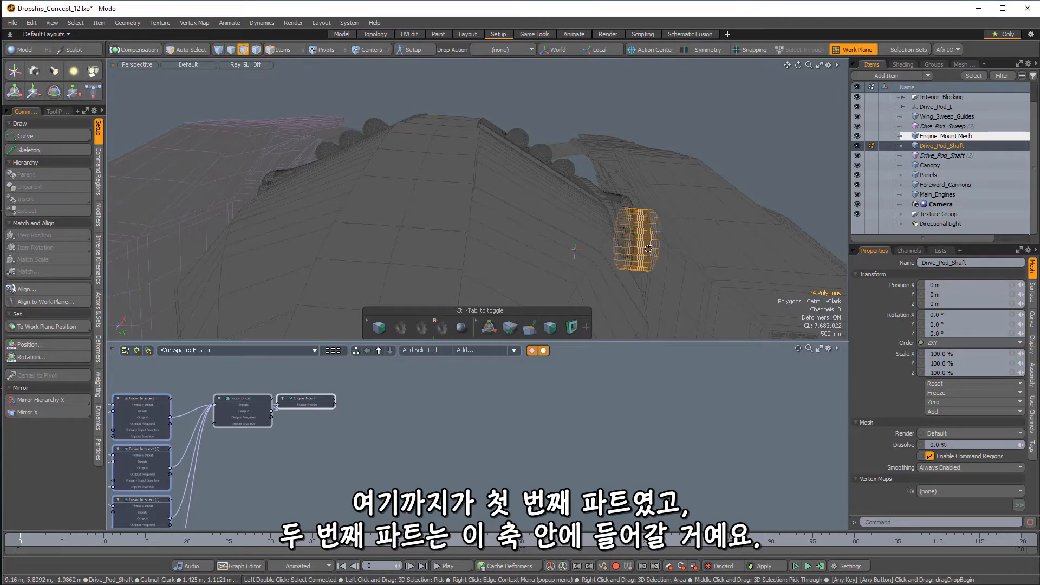
alt+drag(648, 248, 561, 138)
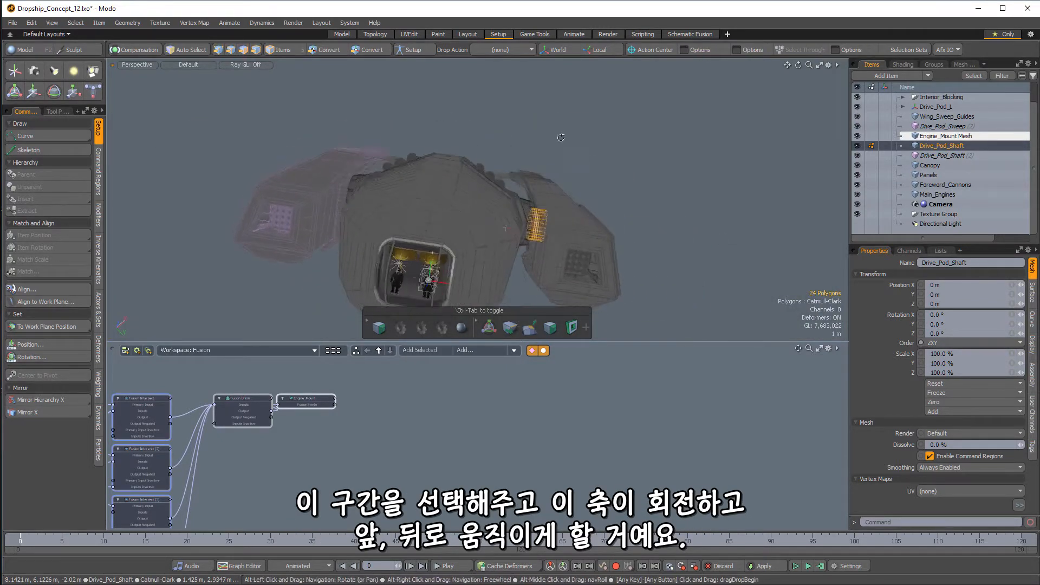
scroll(659, 271, up, 8)
alt+drag(659, 269, 650, 214)
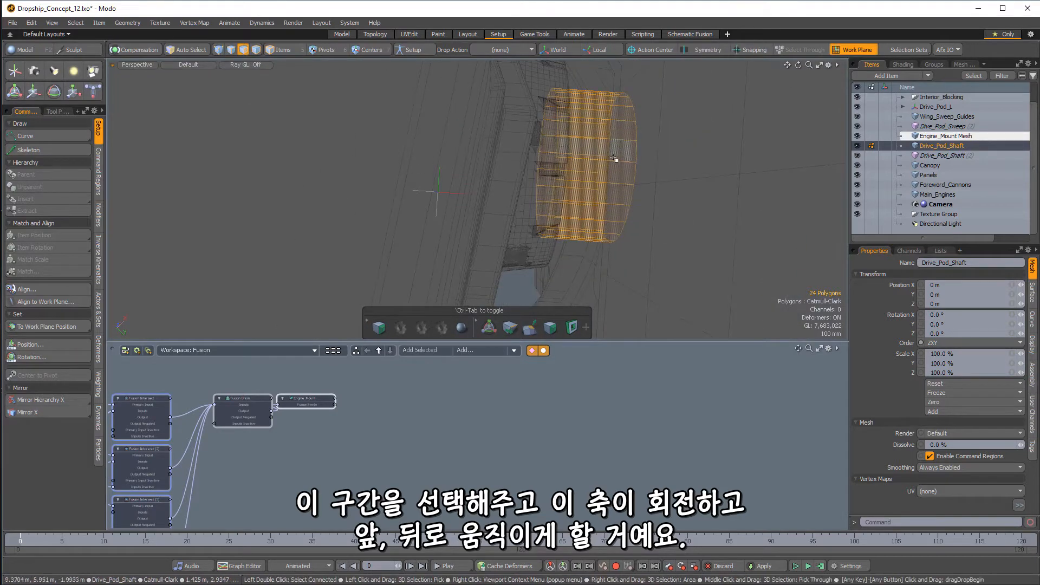
alt+drag(613, 158, 542, 163)
scroll(467, 145, down, 5)
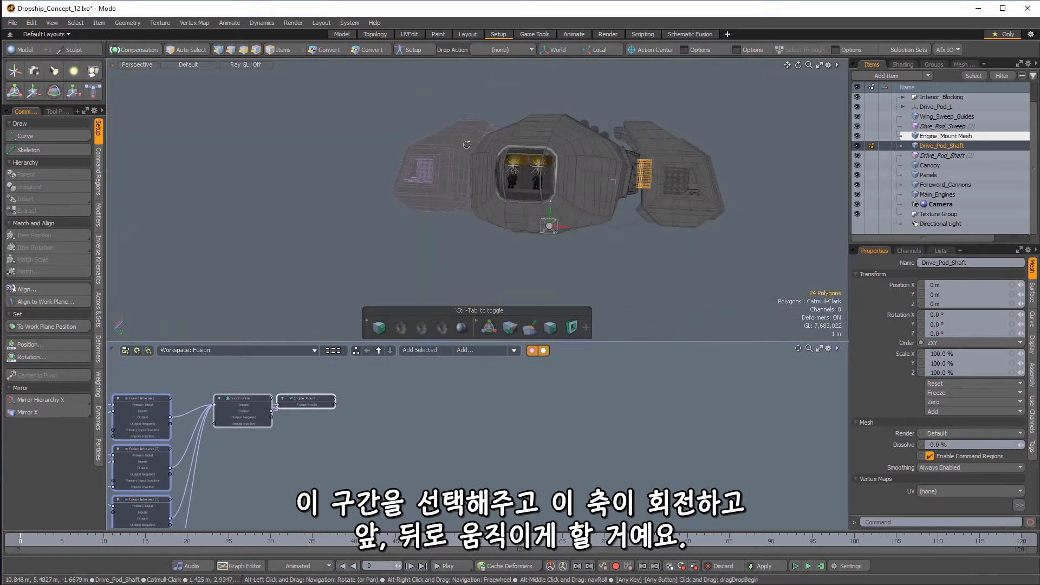
alt+drag(467, 144, 445, 191)
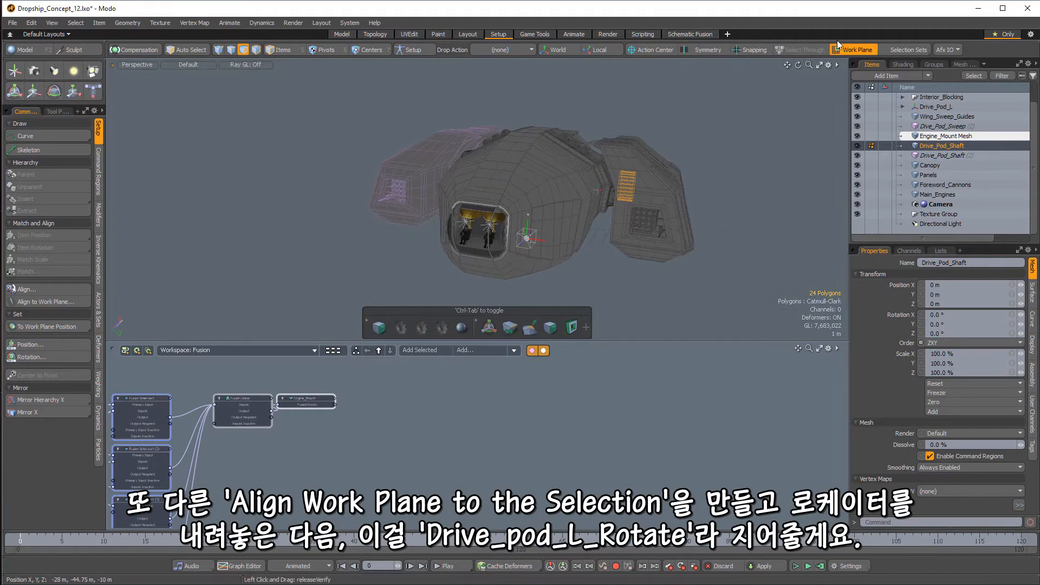
click(857, 50)
click(857, 68)
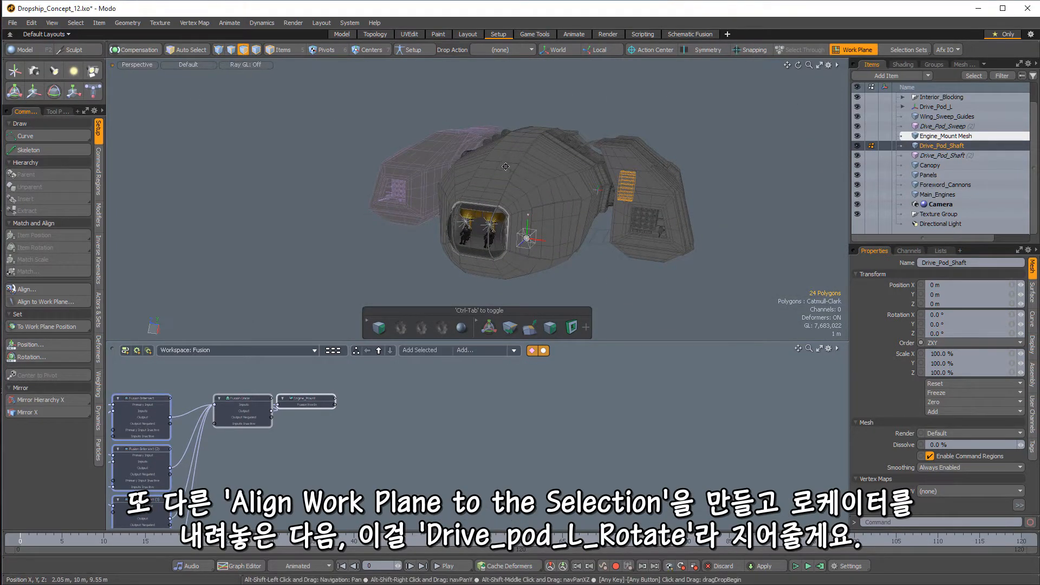
- Add a locator, name it Drive_Pod_L_Rotate and move it directly below Drive_Pod_L in the item hierarchy
key(5)
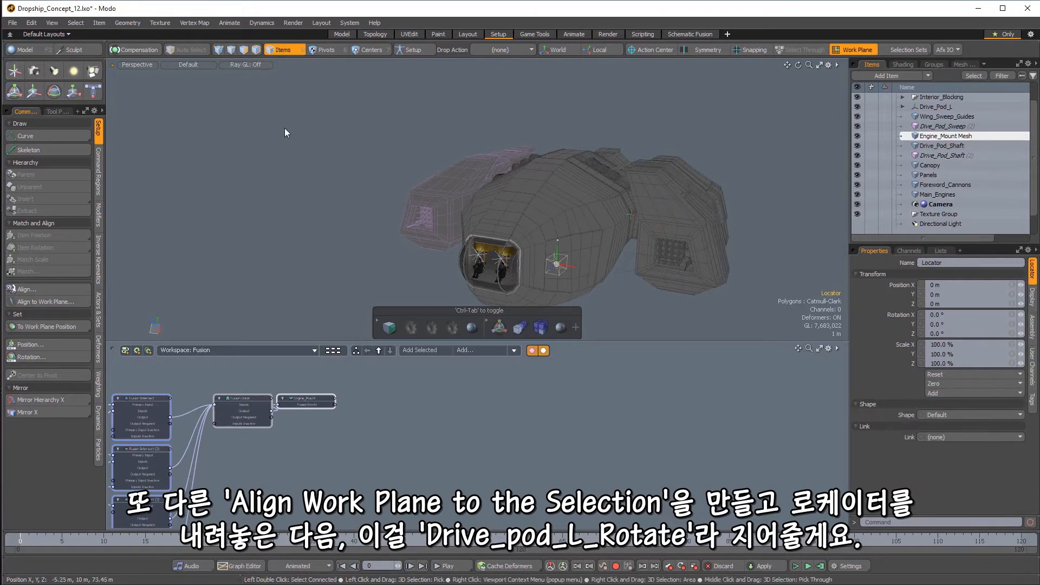
click(594, 130)
alt+drag(594, 130, 618, 129)
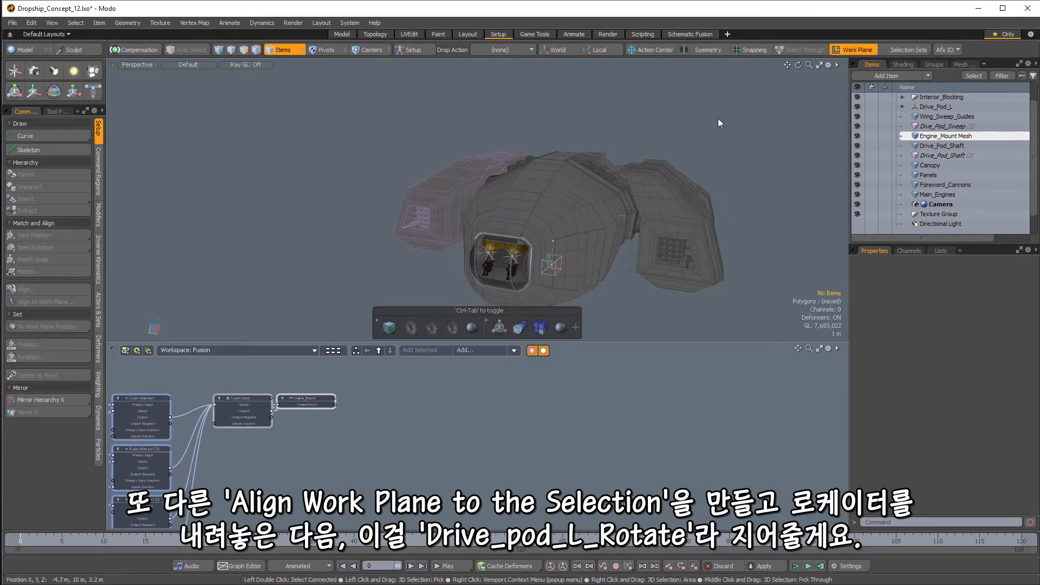
scroll(980, 181, down, 1)
click(928, 223)
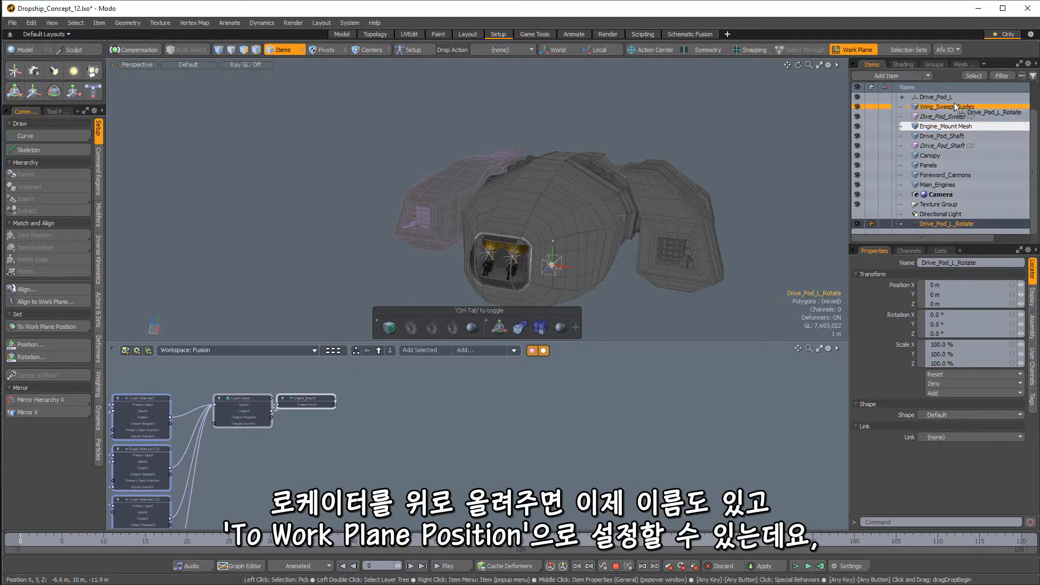
drag(956, 107, 956, 107)
- Set the Drive_Pod_L_Rotate locator to the work plane position and reset the work plane
alt+drag(542, 227, 433, 238)
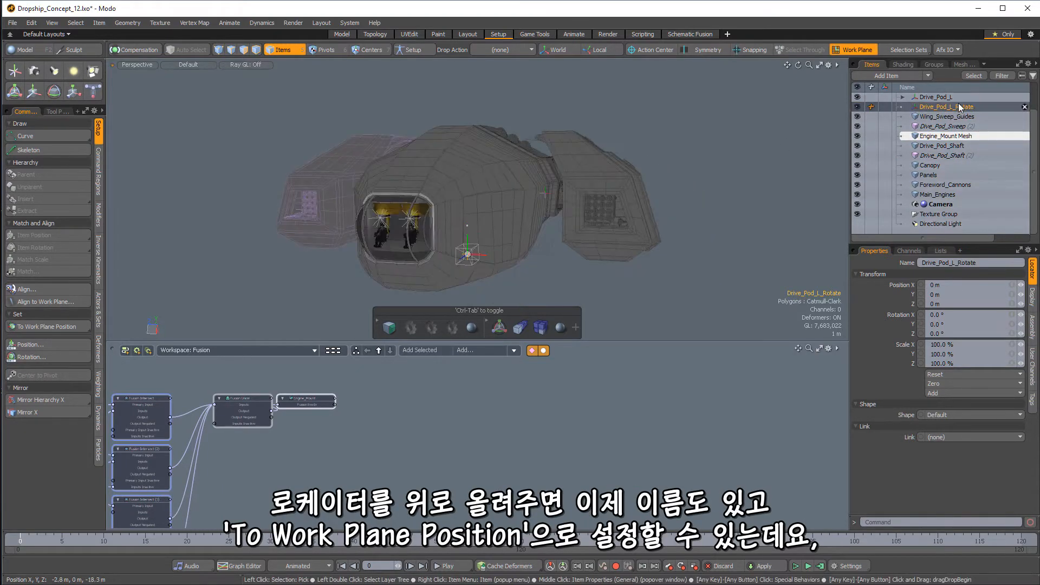
click(31, 327)
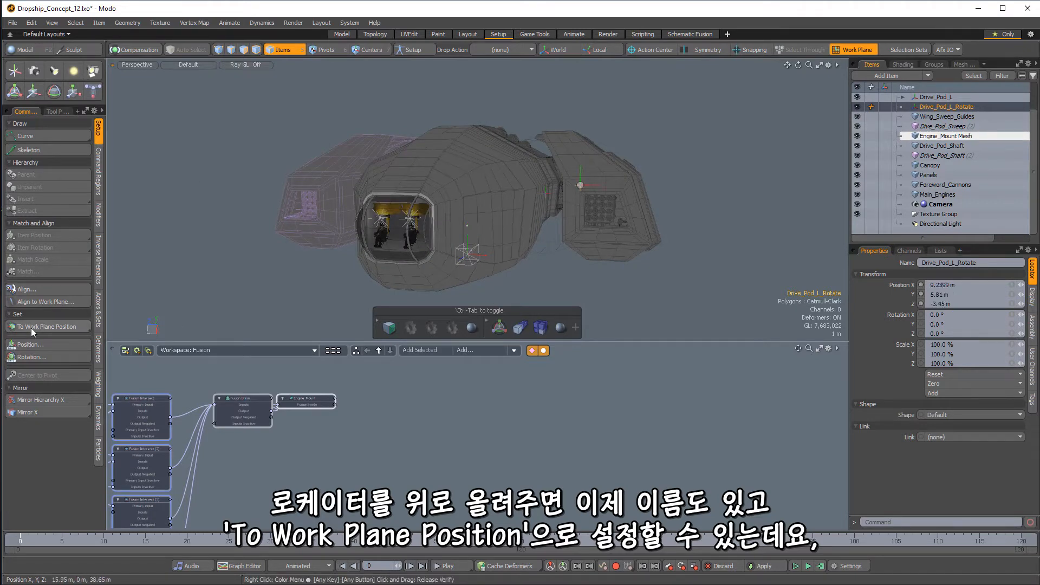
click(848, 53)
click(842, 63)
alt+drag(596, 196, 665, 196)
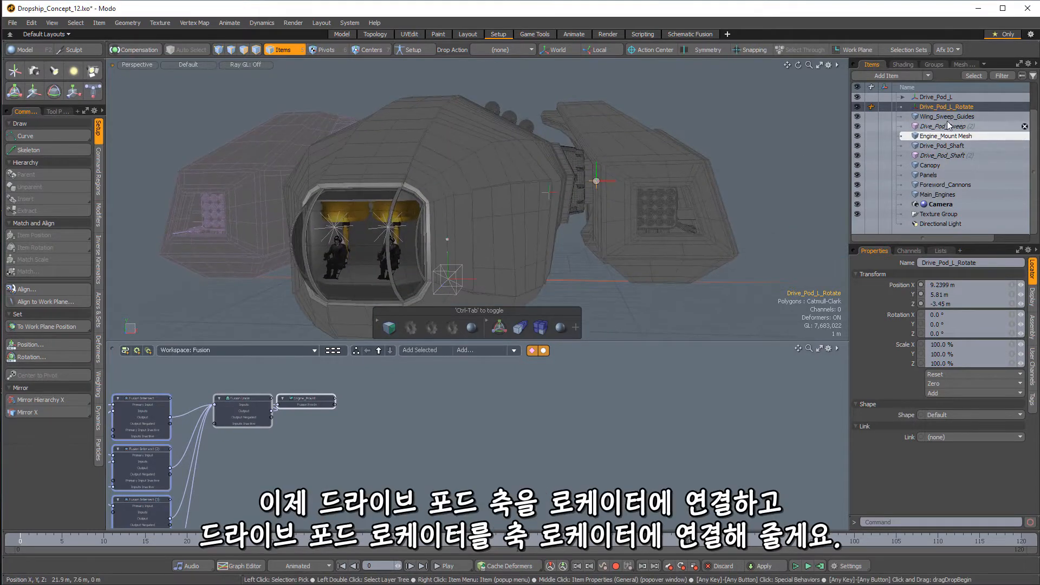
- Parent Drive_Pod_Shaft and the Drive_Pod_L locator to Drive_Pod_L_Rotate and expand its hierarchy
click(931, 146)
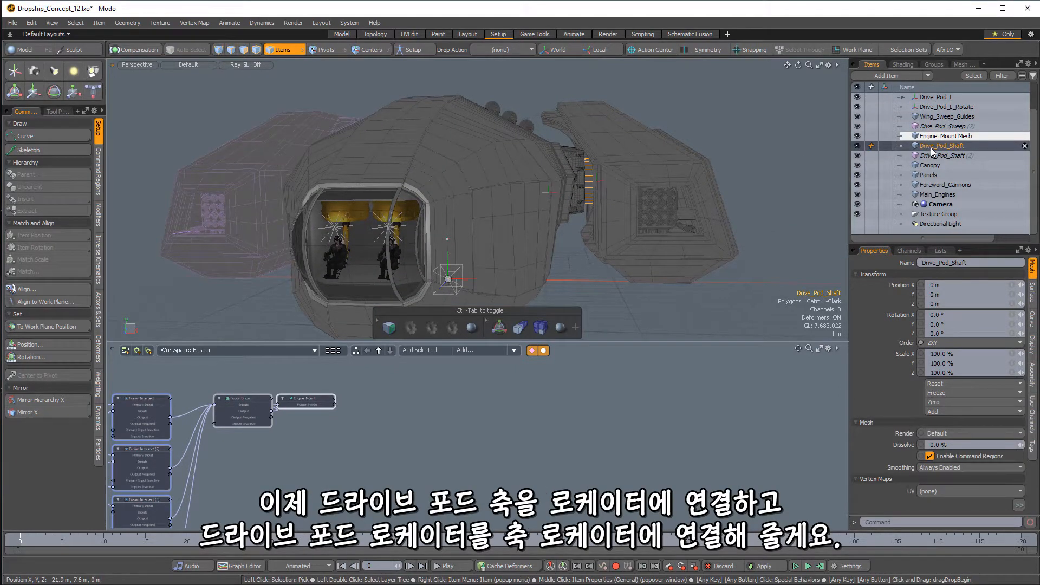
drag(931, 148, 964, 112)
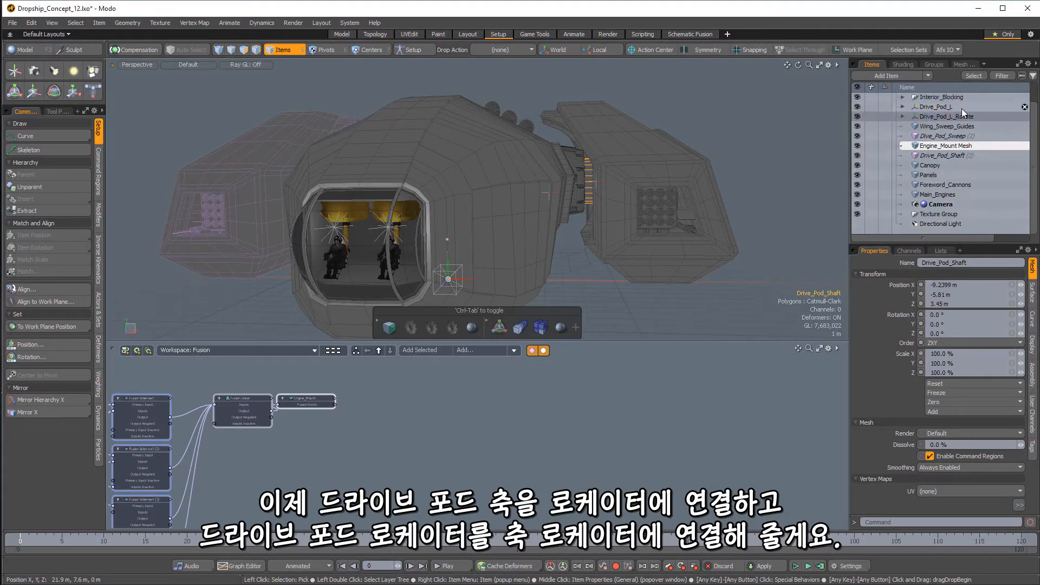
click(932, 108)
drag(927, 108, 964, 117)
click(904, 118)
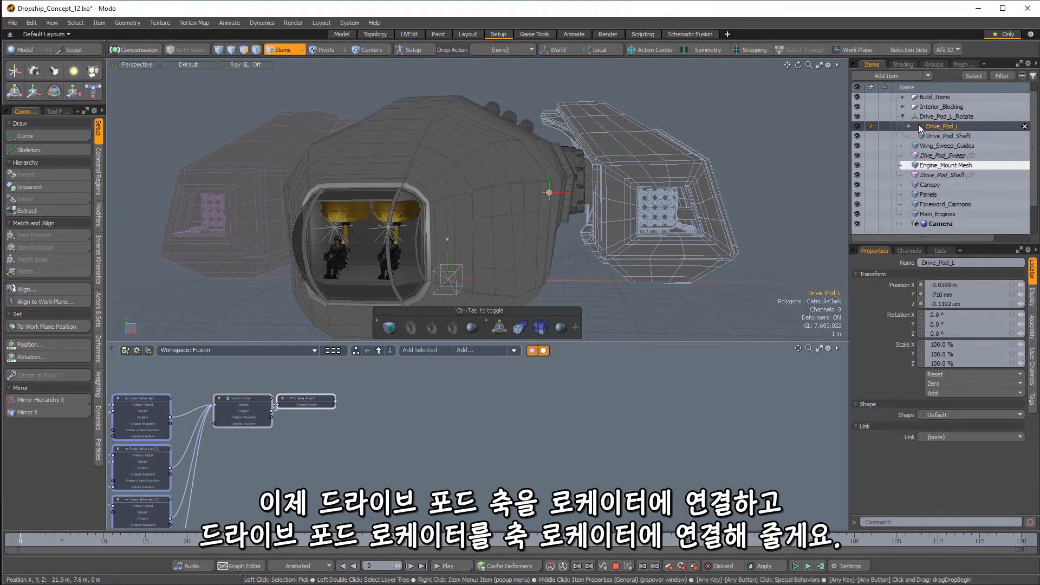
- Test the shaft's motion by moving Drive_Pod_L_Rotate outward to about 11.04 m in X and rotating it about -24° around X
click(935, 117)
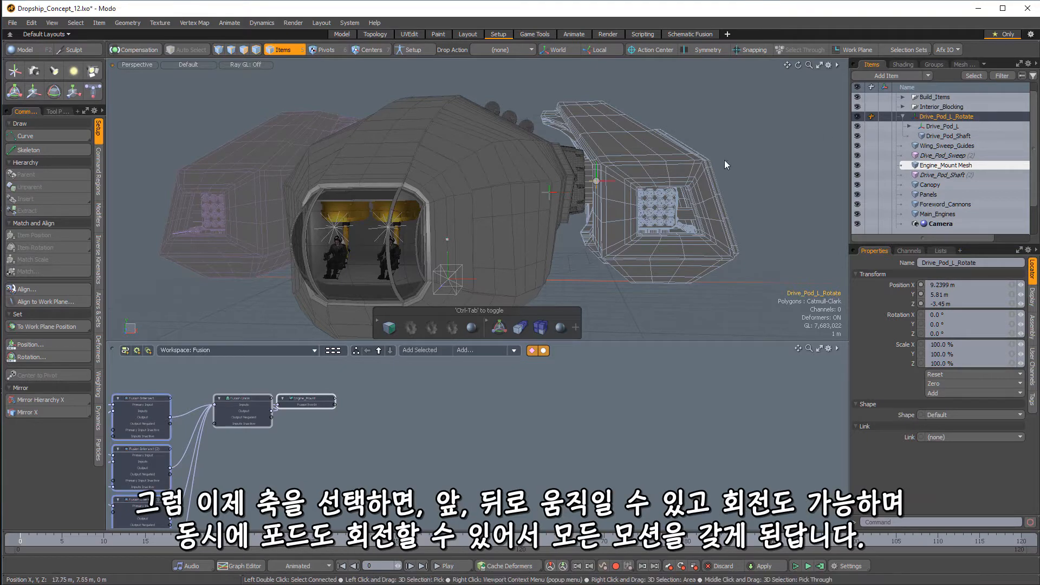
key(w)
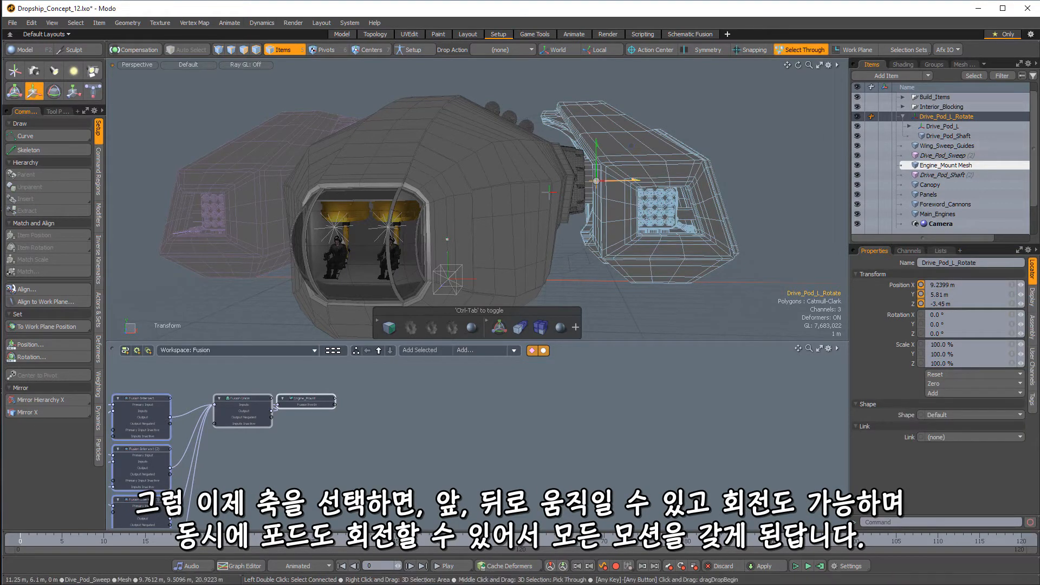
drag(643, 179, 618, 214)
key(e)
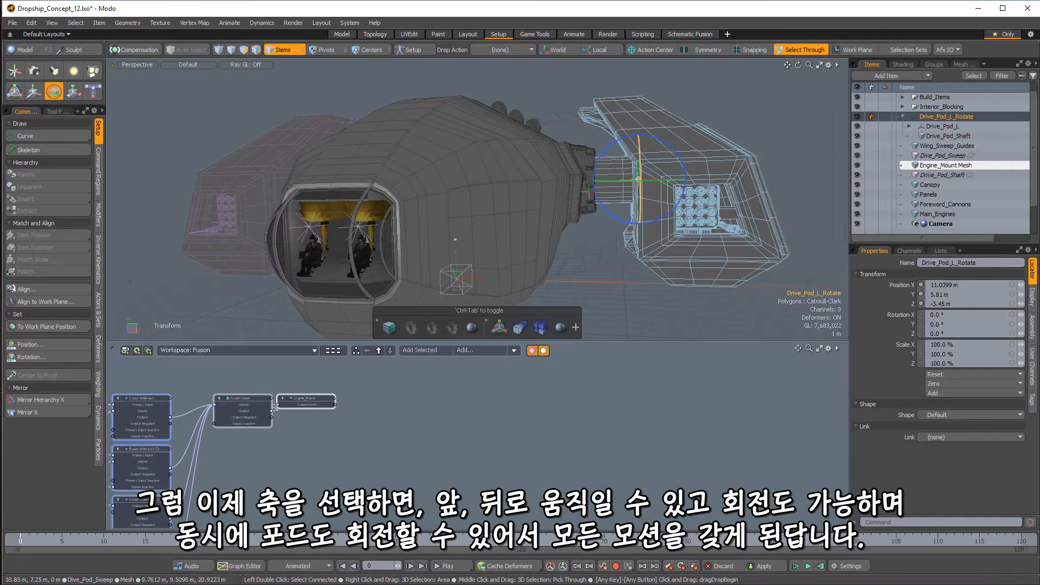
drag(636, 161, 645, 221)
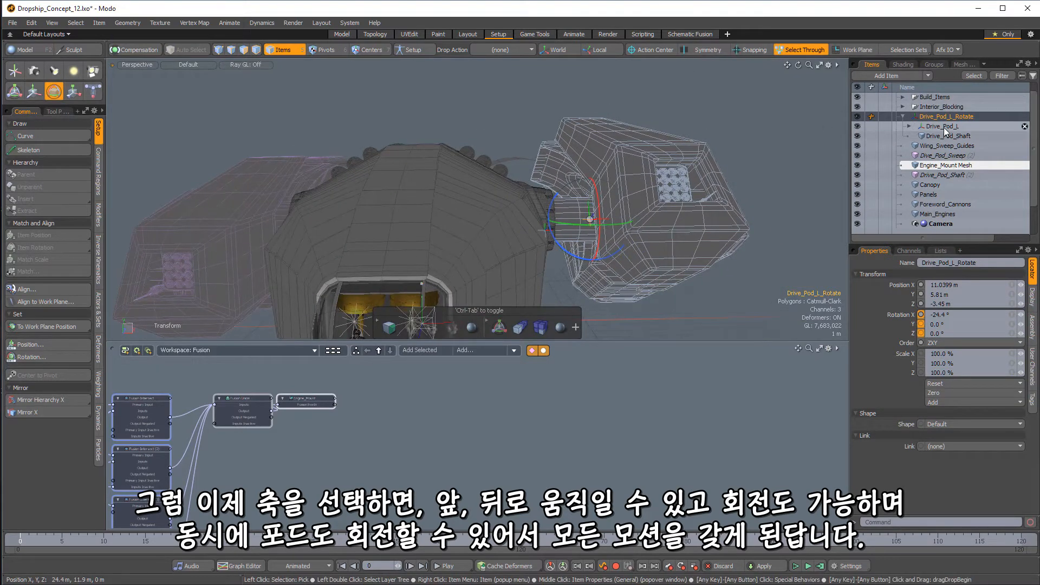
- Try rotating the Drive_Pod_L locator around Z with the shaft extended, and undo the rotation
click(945, 128)
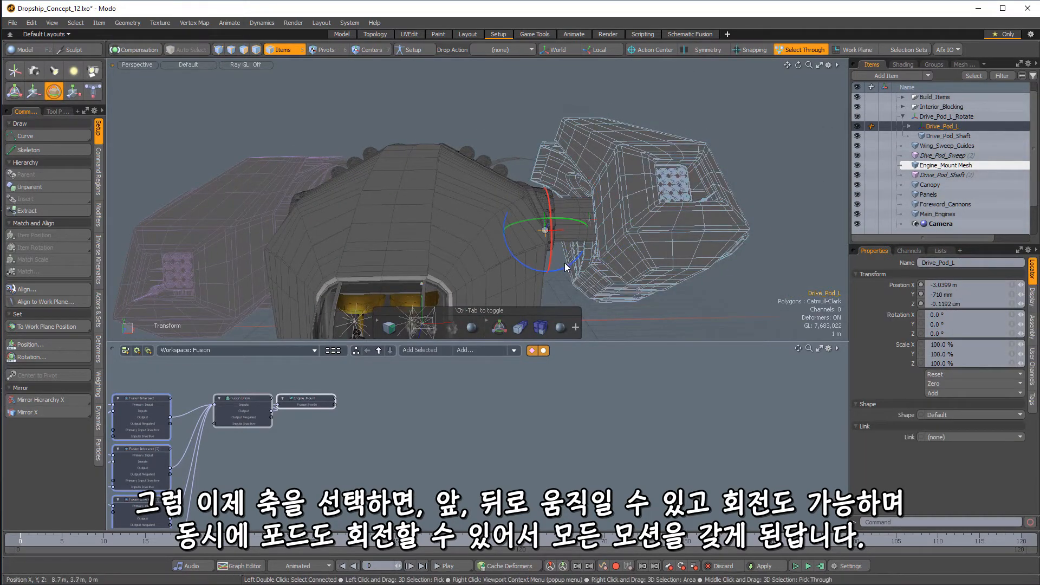
drag(565, 266, 482, 247)
key(ctrl+z)
alt+drag(720, 213, 477, 162)
- Rotate Drive_Pod_L_Rotate to about -48° around X and hide Wing_Sweep_Guides to examine the pod's movement
click(936, 117)
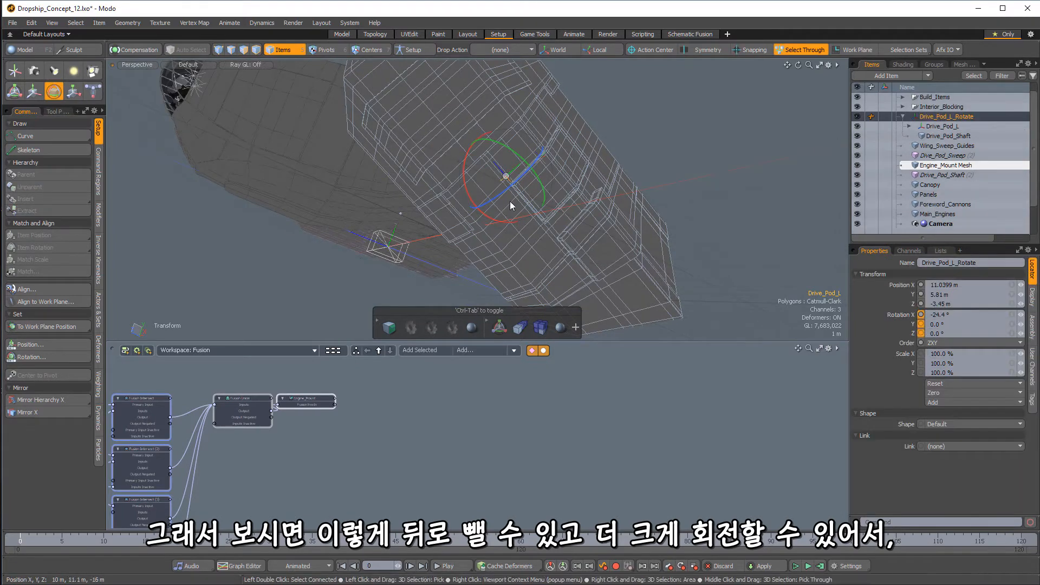
drag(497, 159, 651, 181)
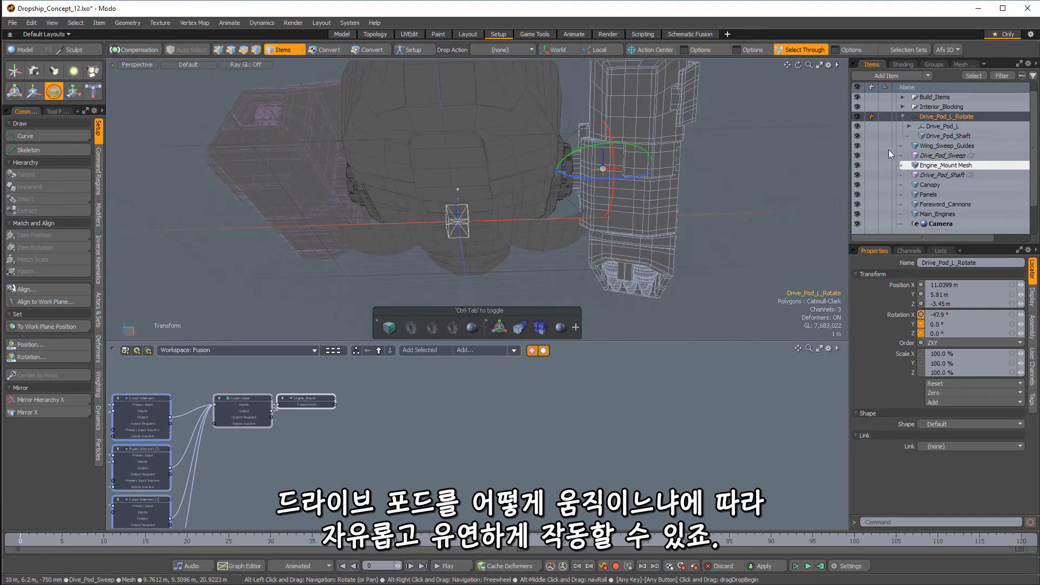
click(858, 146)
alt+drag(488, 174, 577, 203)
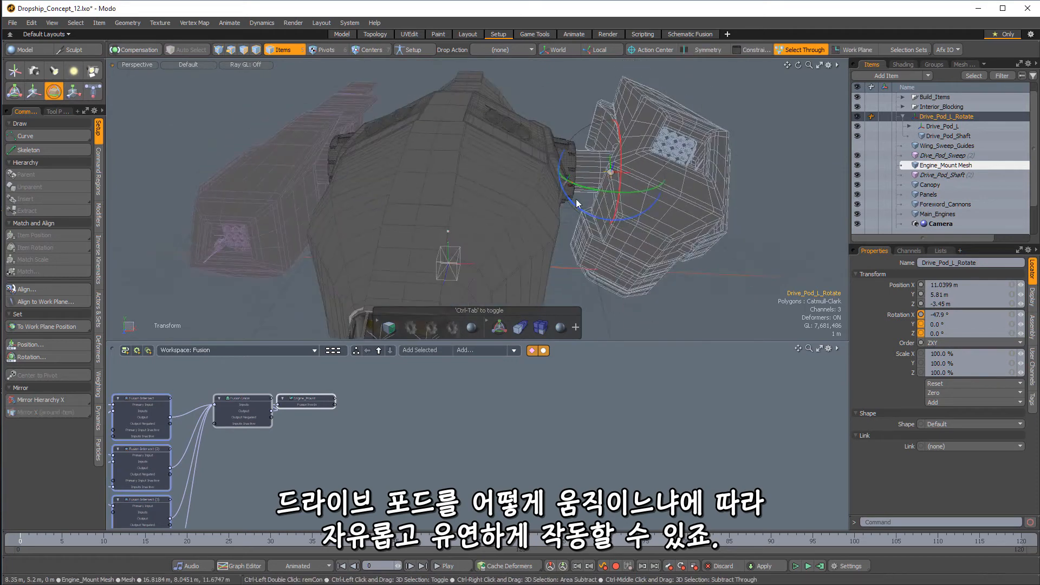
- Undo the test moves and rotations of the drive pod locators and the hiding of Wing_Sweep_Guides
key(ctrl+z)
key(ctrl+z)
key(ctrl+z)
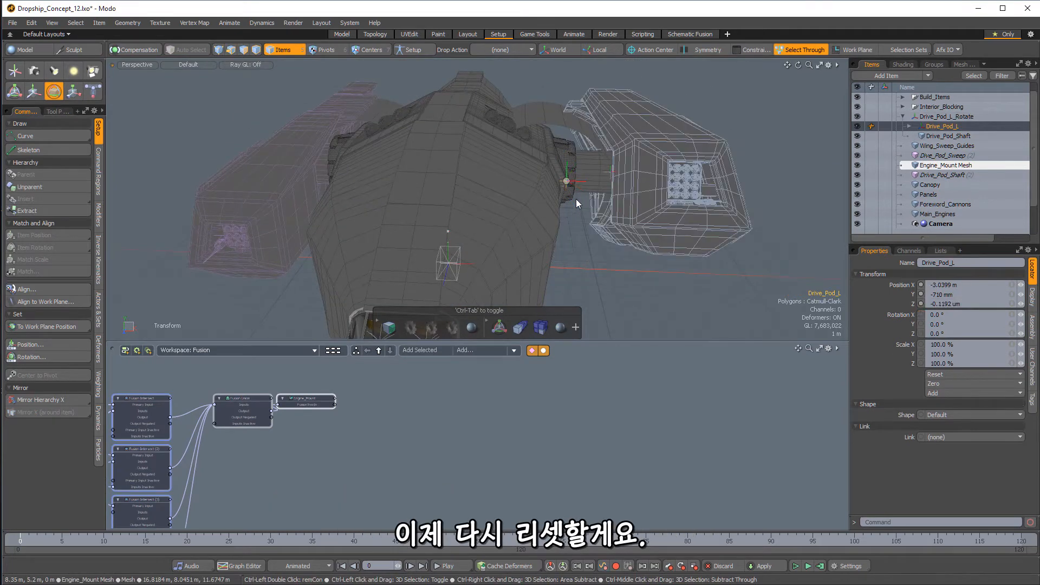
key(ctrl+z)
key(ctrl+z)
key(ctrl+z)
key(ctrl+z)
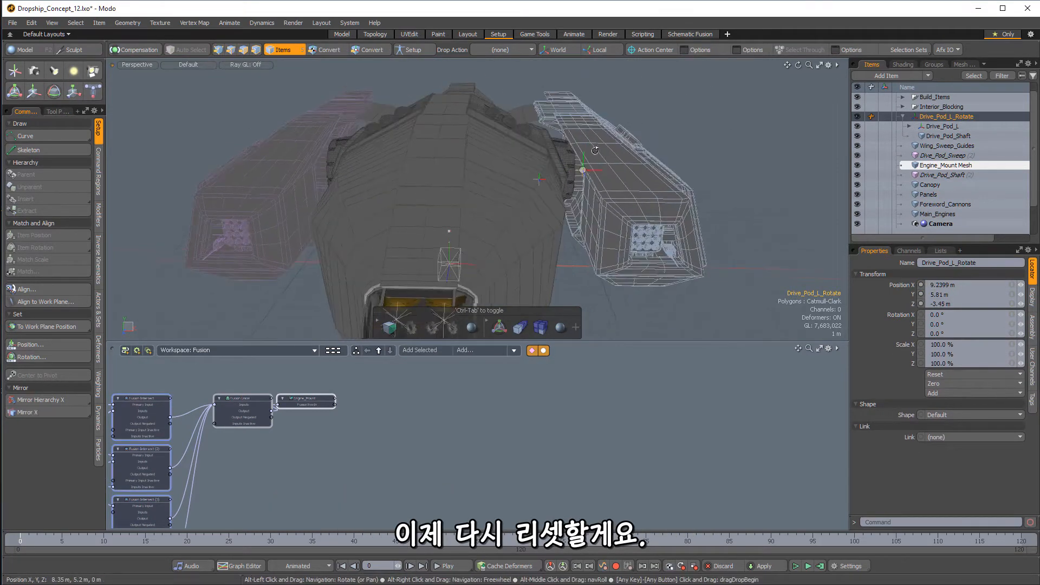
- Duplicate the Drive_Pod_L_Rotate locator without its children, rename the copy Drive_Pod_R_Rotate and negate its X position
click(946, 127)
click(932, 117)
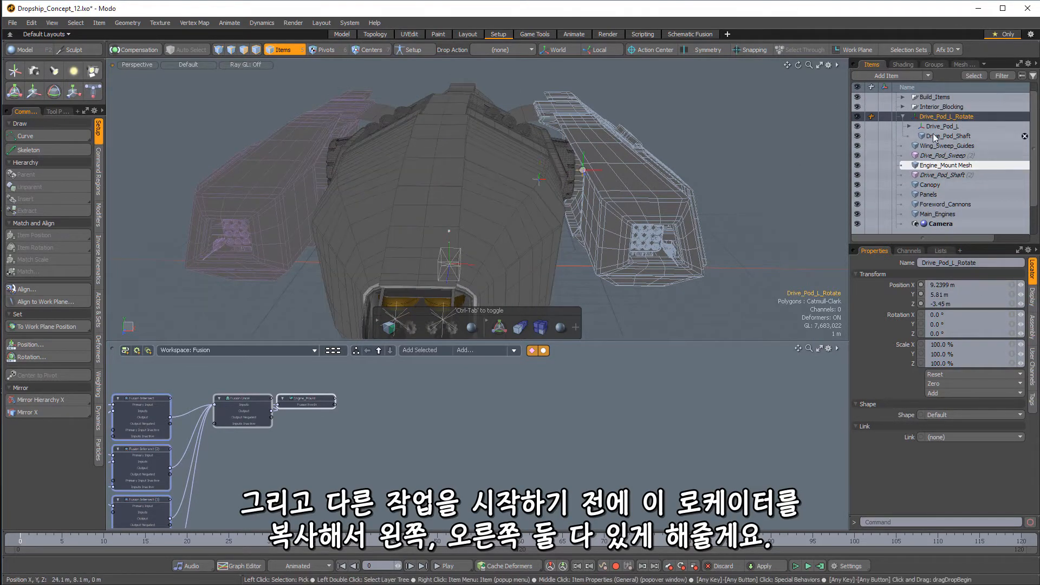
alt+drag(663, 238, 723, 237)
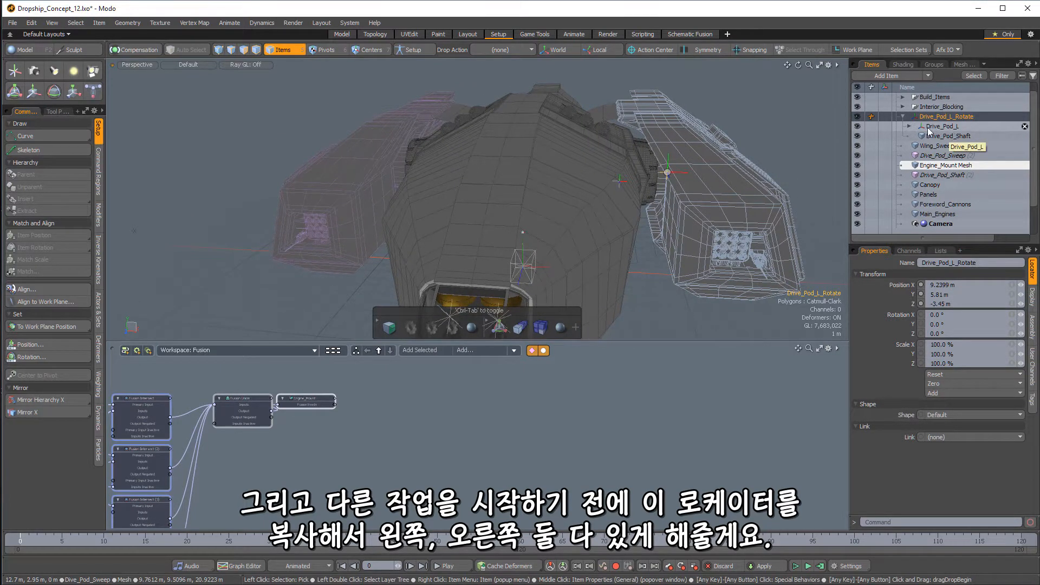
click(909, 126)
right_click(939, 116)
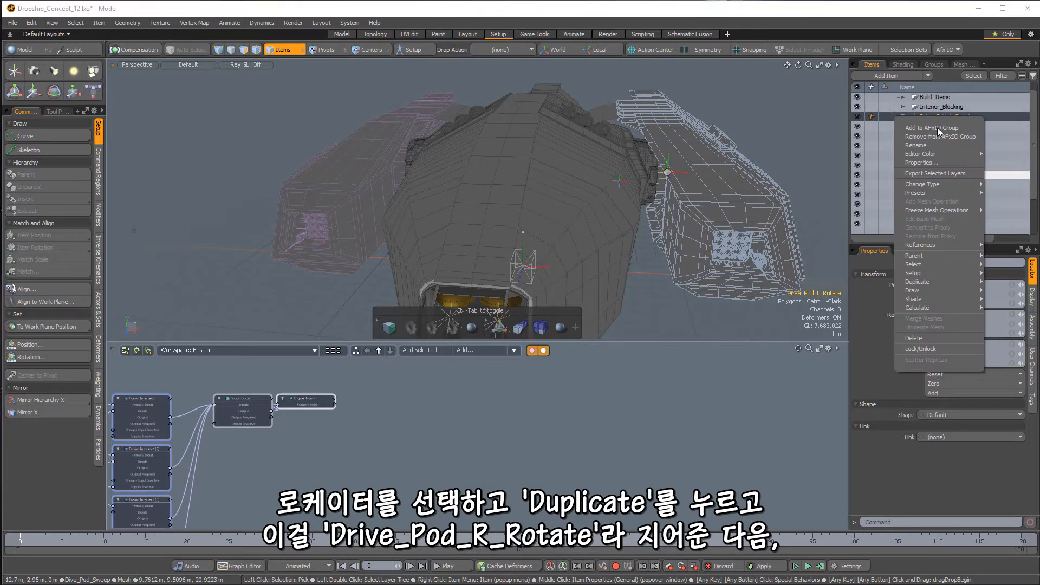
mouse_move(921, 286)
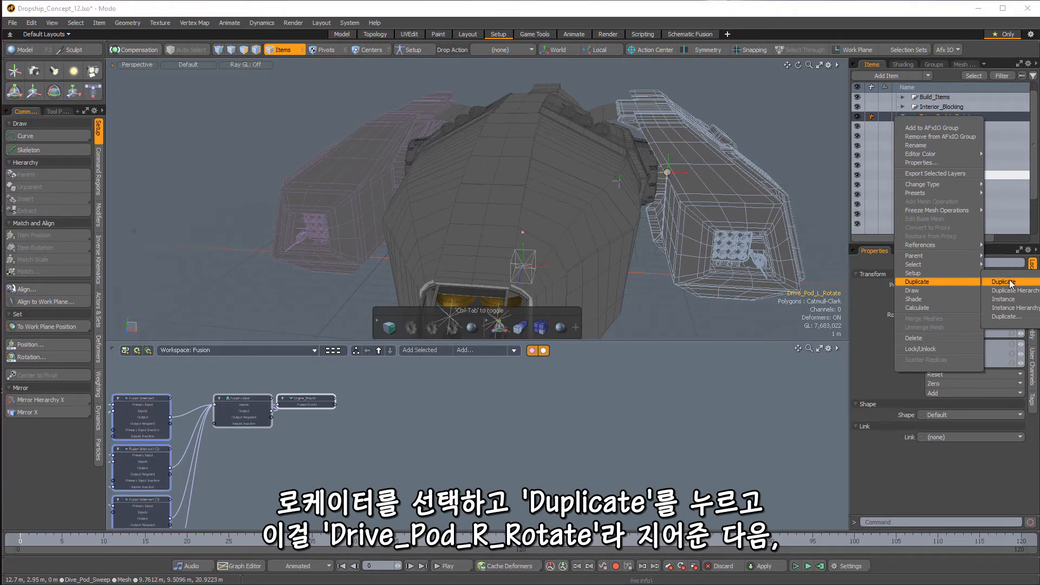
click(1004, 282)
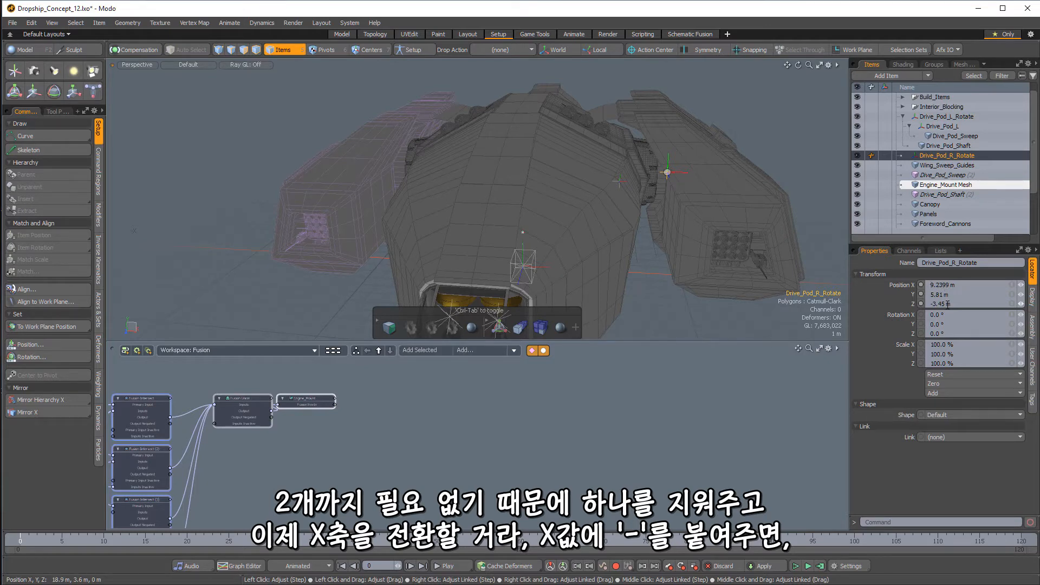
alt+drag(479, 146, 472, 106)
- Duplicate the Drive_Pod_L locator without its children and move the copy out of the Drive_Pod_L_Rotate hierarchy
click(950, 126)
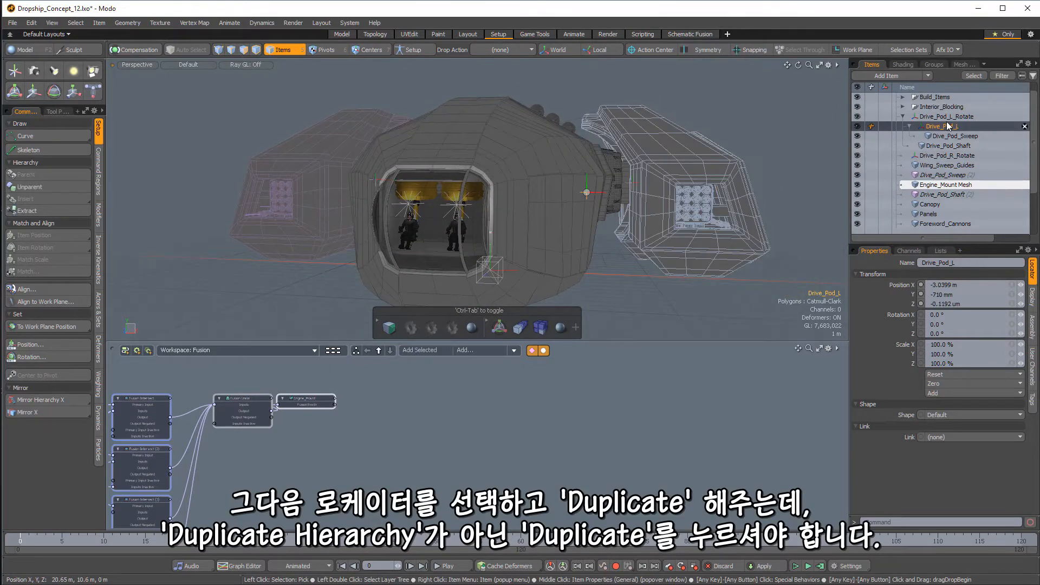
right_click(949, 125)
mouse_move(942, 281)
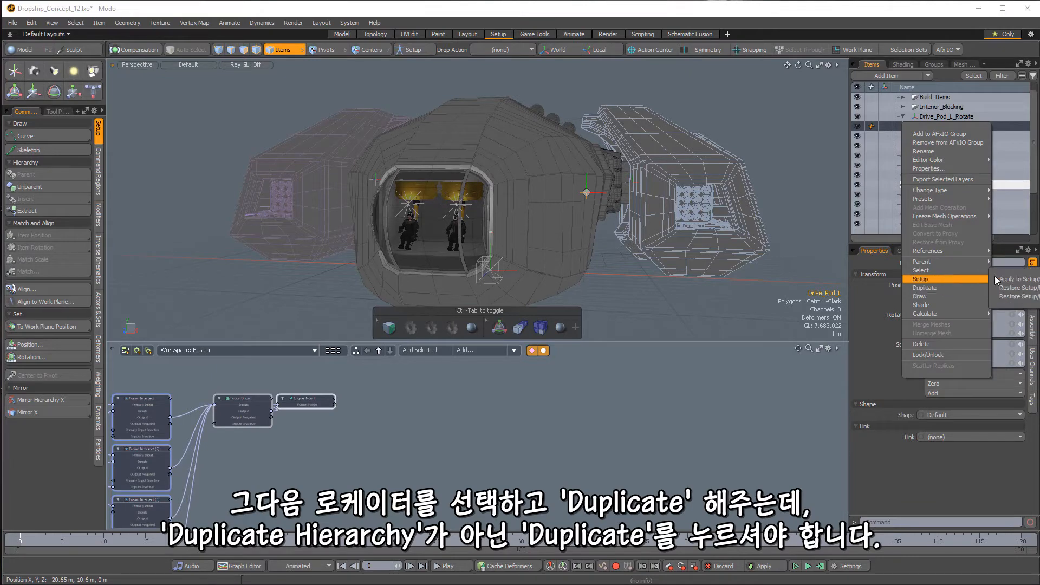
click(1005, 289)
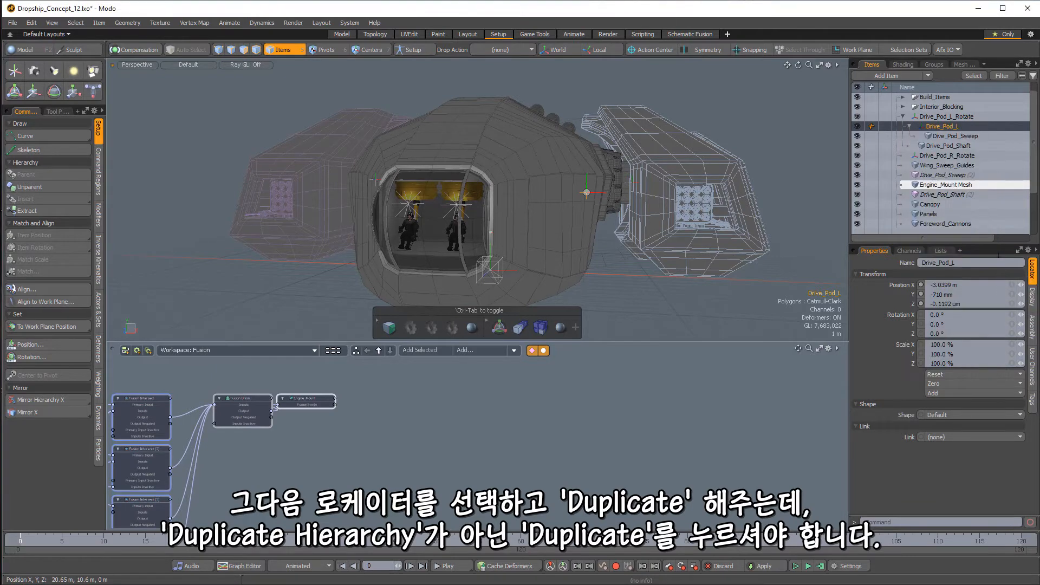
drag(990, 179, 989, 179)
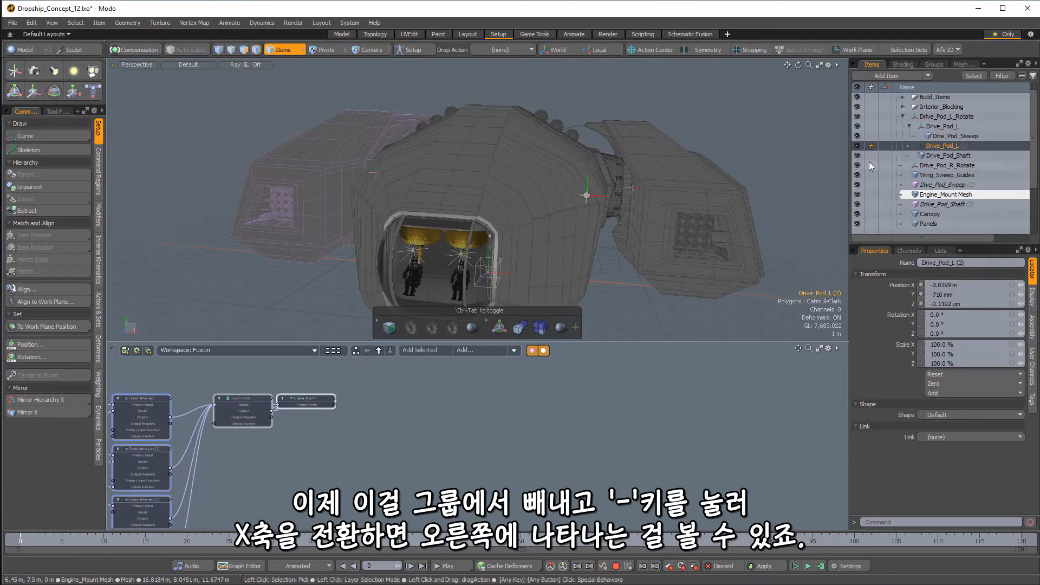
drag(963, 148, 960, 117)
- Set the copied locator's X position to -6.2 m, and parent it under Drive_Pod_R_Rotate with the name Drive_Pod_R
alt+drag(800, 250, 531, 138)
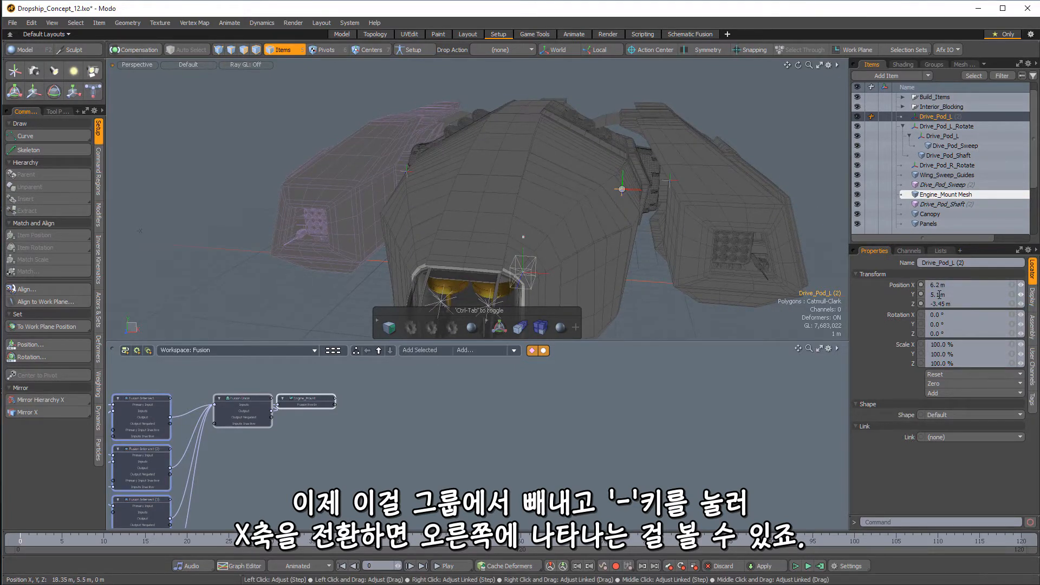
mouse_move(792, 241)
alt+mouse_down()
mouse_move(556, 245)
mouse_move(704, 190)
alt+mouse_up()
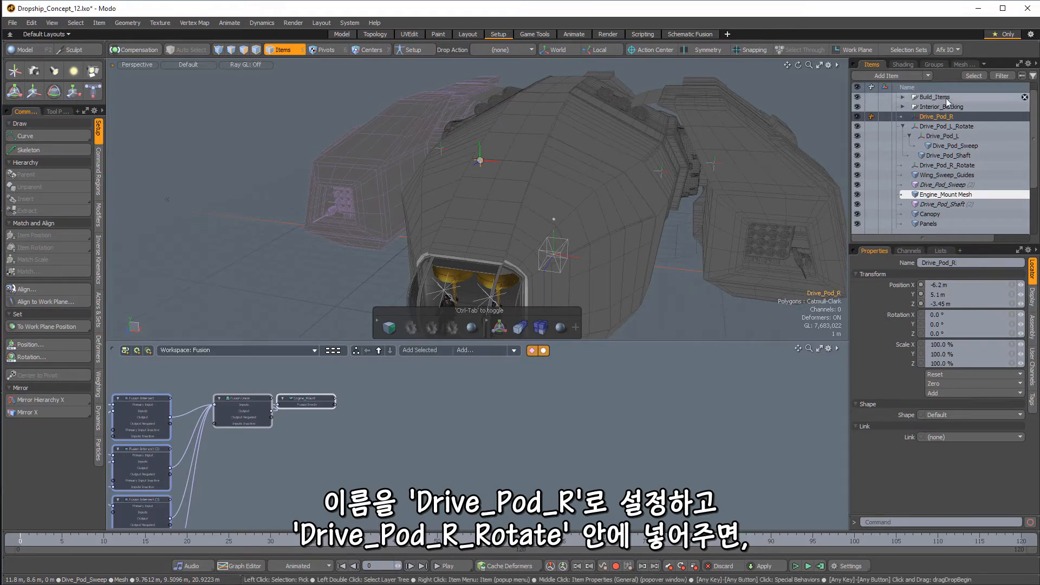
drag(930, 119, 950, 166)
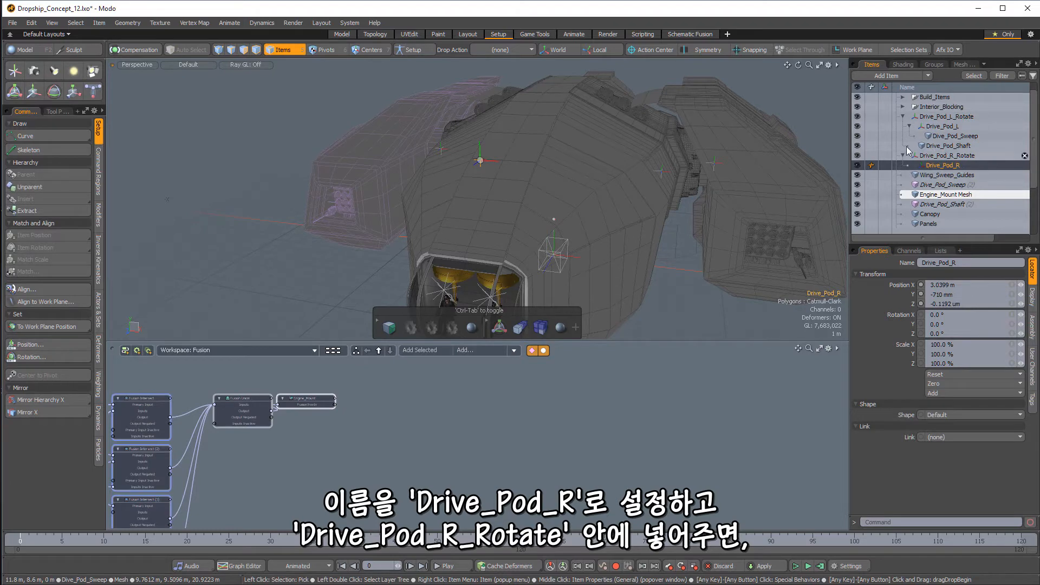
- Parent the mirrored Drive_Pod_Sweep (2) instance to Drive_Pod_R and the Drive_Pod_Shaft (2) instance to Drive_Pod_R_Rotate
click(931, 184)
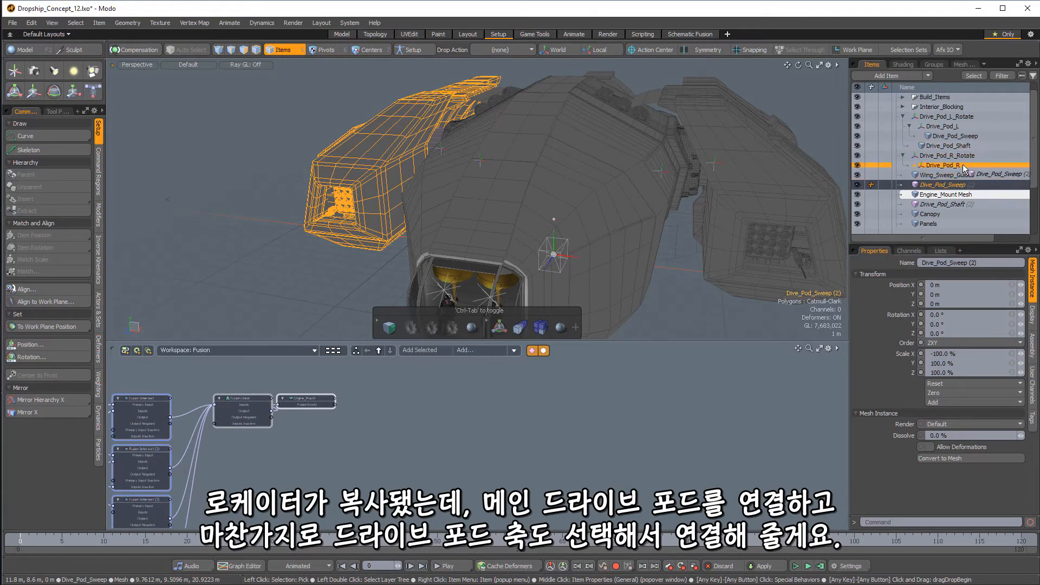
drag(964, 168, 964, 169)
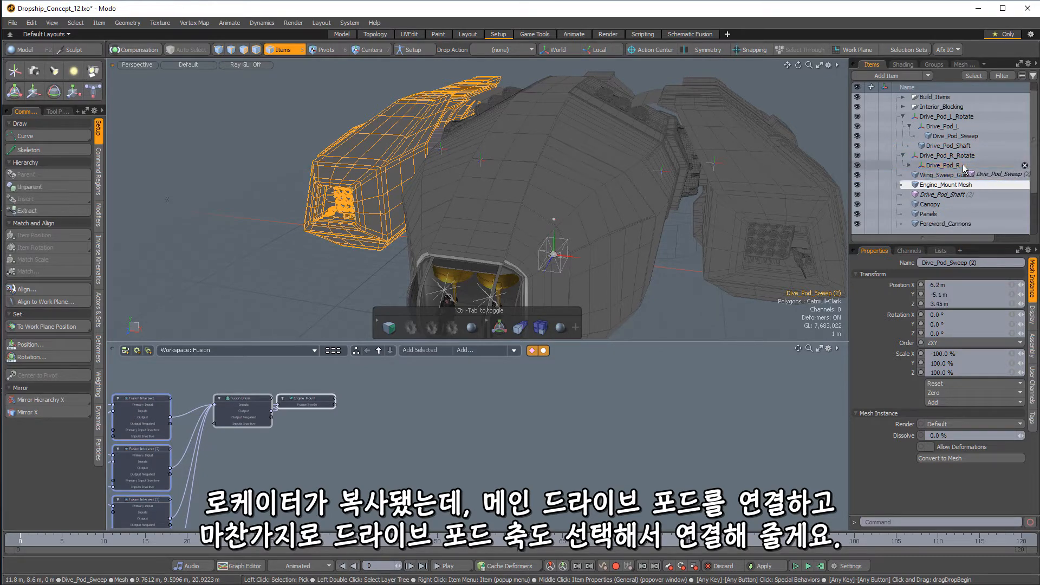
click(953, 197)
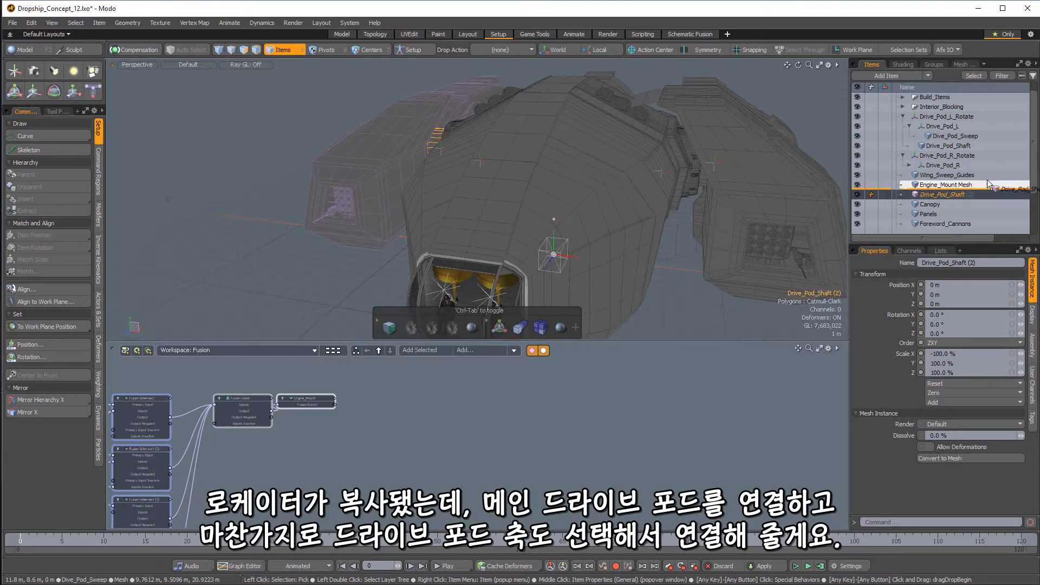
drag(970, 161, 970, 162)
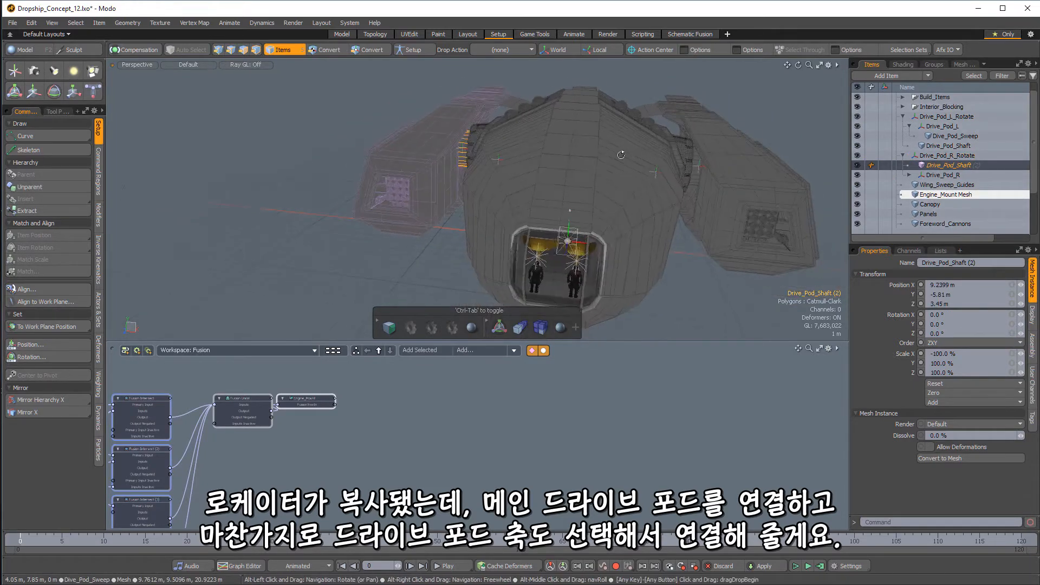
click(333, 120)
alt+drag(333, 120, 459, 146)
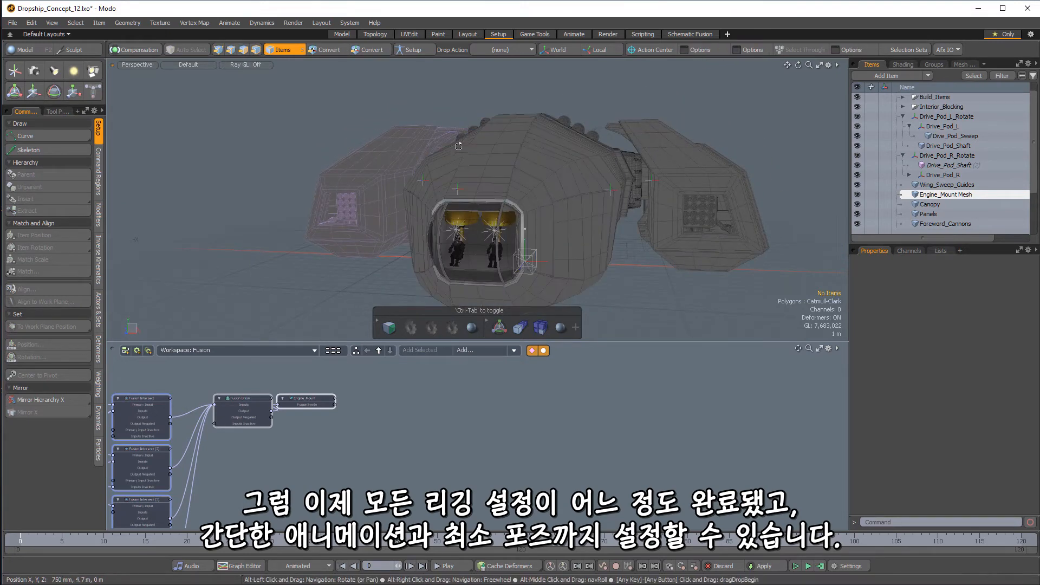
alt+drag(499, 210, 528, 170)
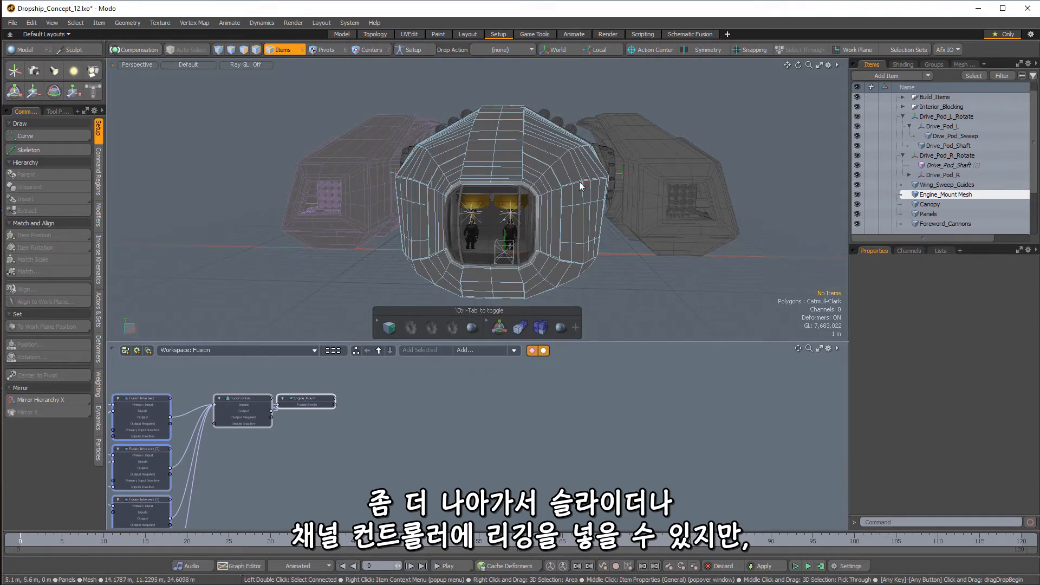
alt+drag(696, 142, 615, 181)
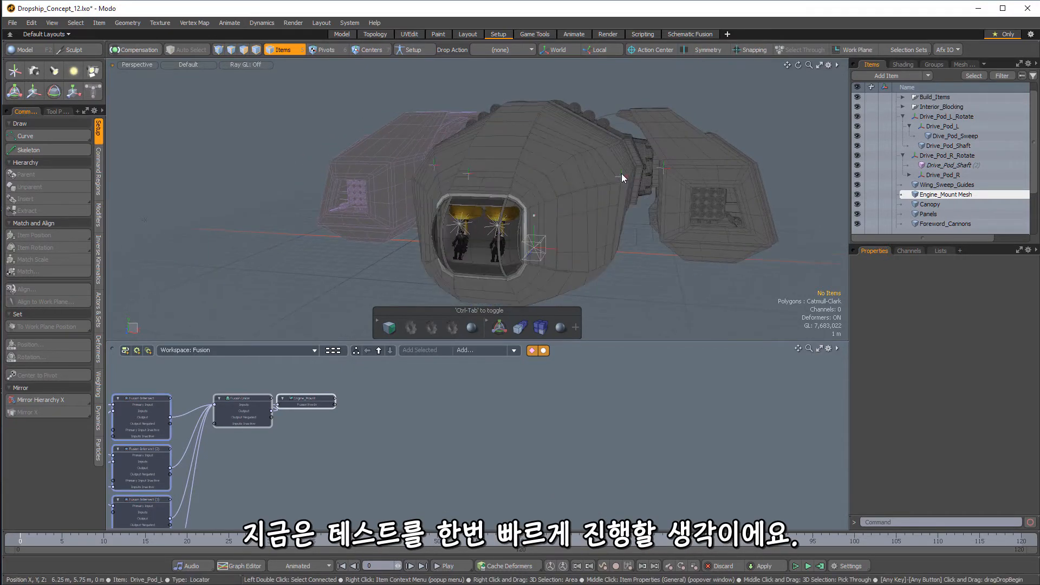
- Select the four drive pod locators on both sides and zero their positions
click(622, 173)
alt+drag(549, 196, 616, 185)
click(615, 174)
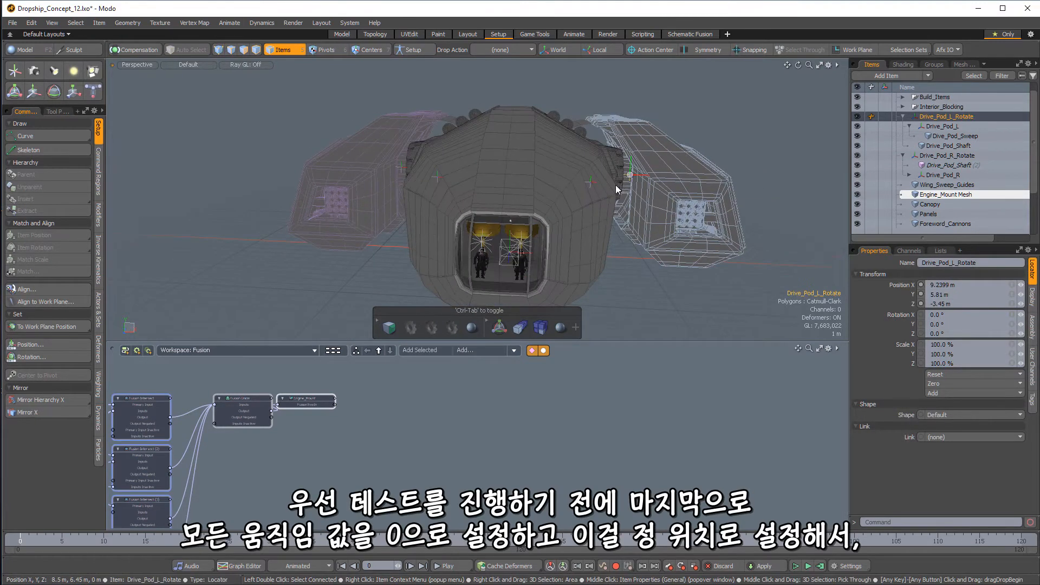
shift+click(590, 181)
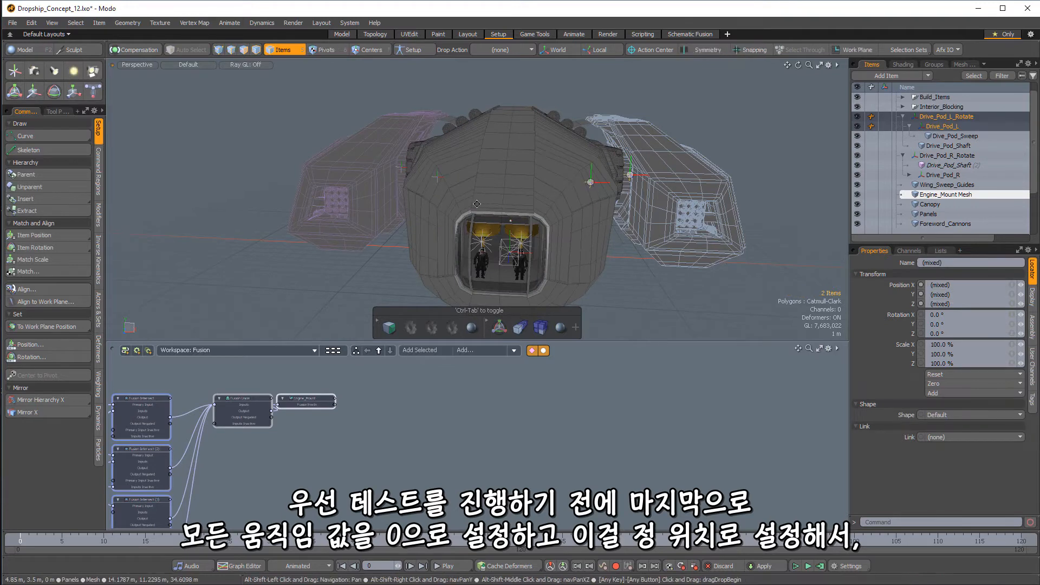
ctrl+alt+drag(591, 181, 570, 225)
shift+click(554, 186)
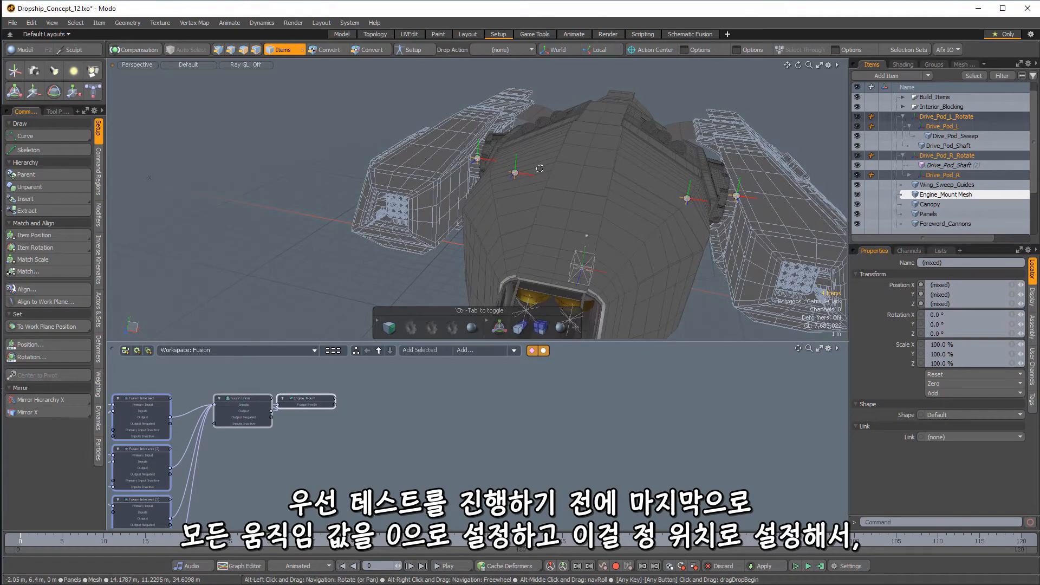
alt+drag(539, 169, 617, 240)
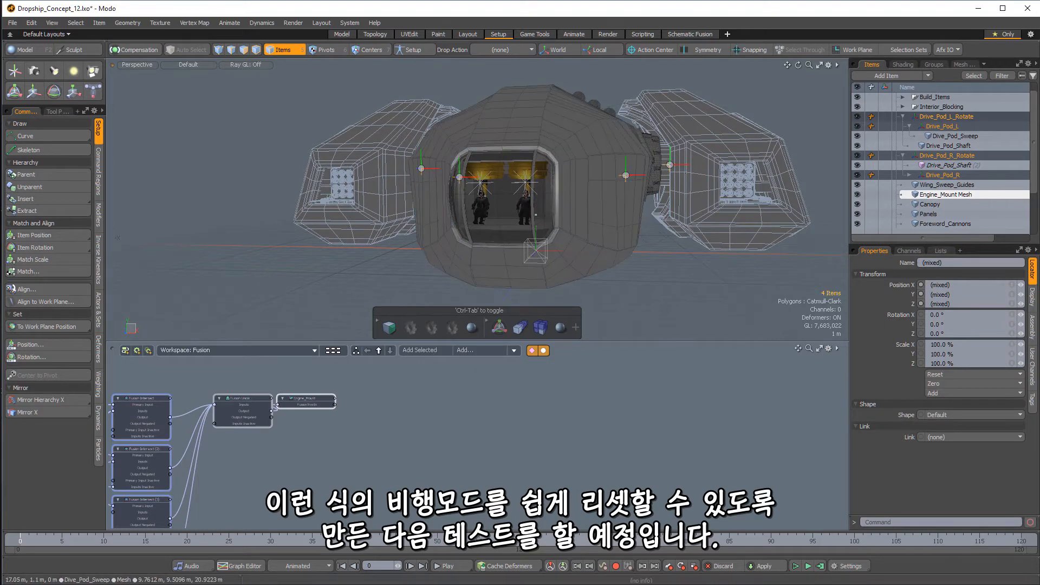
click(958, 381)
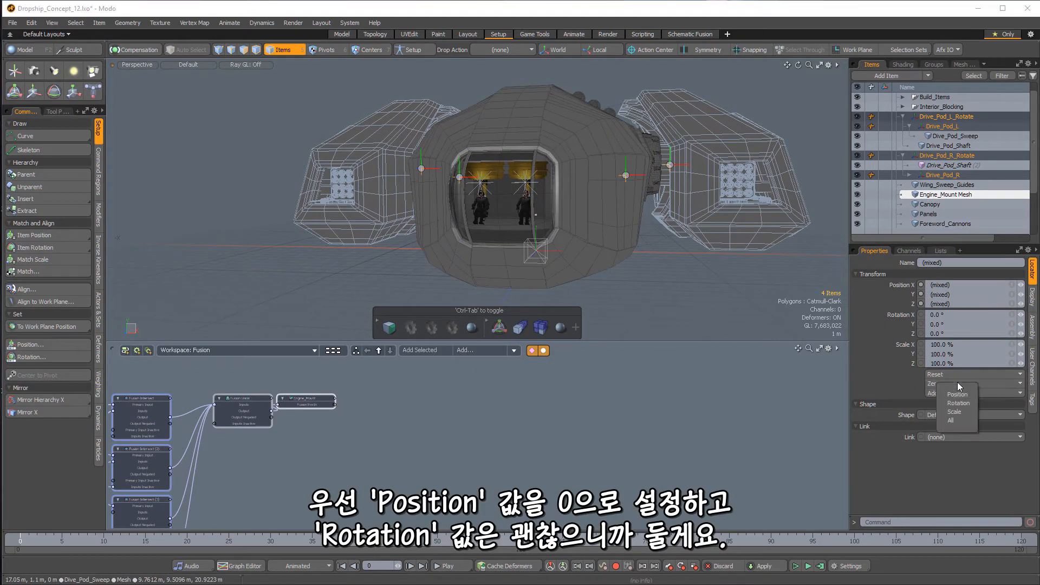
click(960, 394)
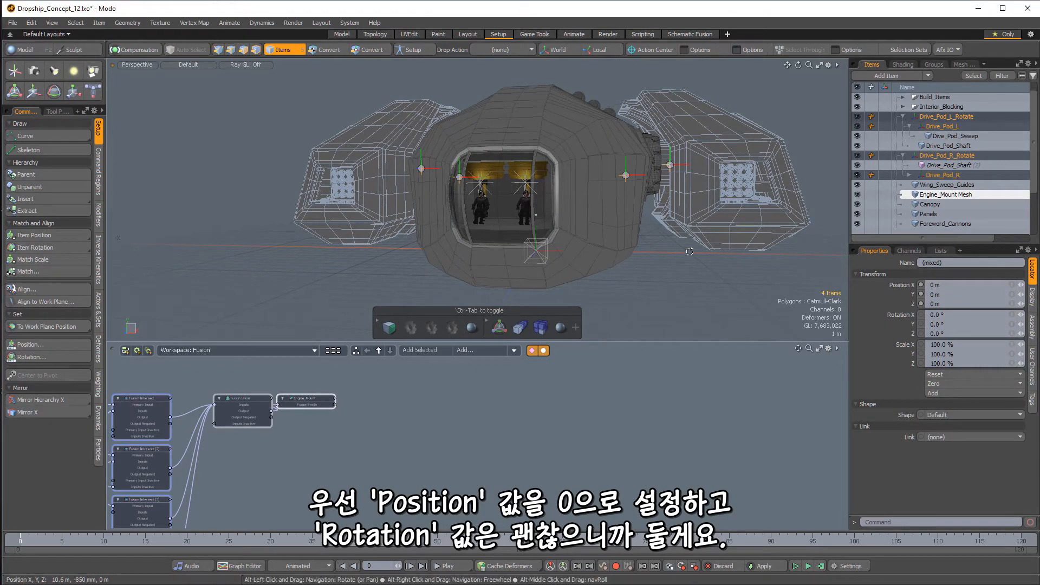
- Move the Drive_Pod_L_Rotate locator outward to 3 m in X
alt+drag(640, 241, 617, 245)
click(673, 180)
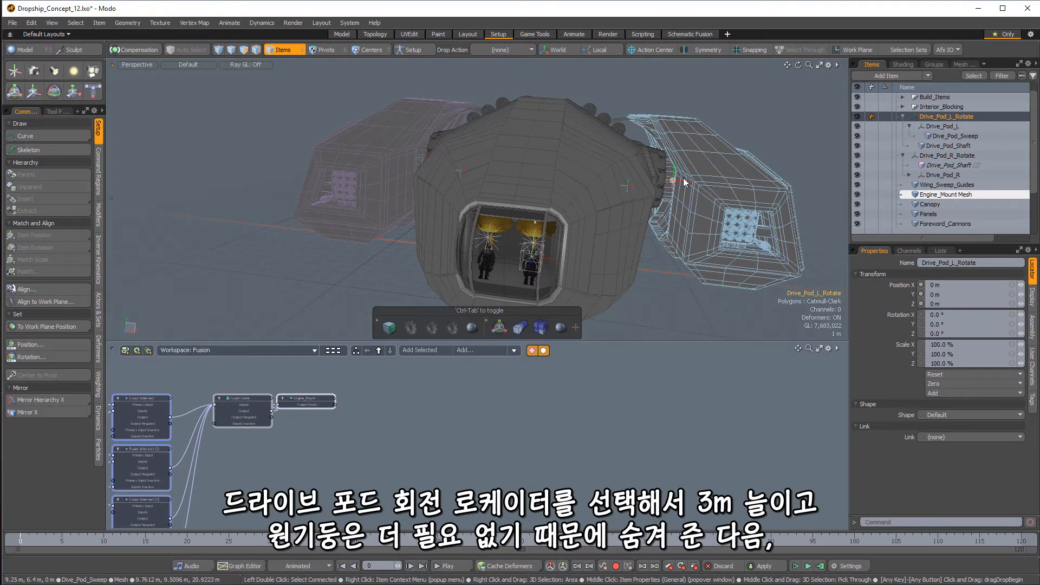
click(692, 186)
click(670, 182)
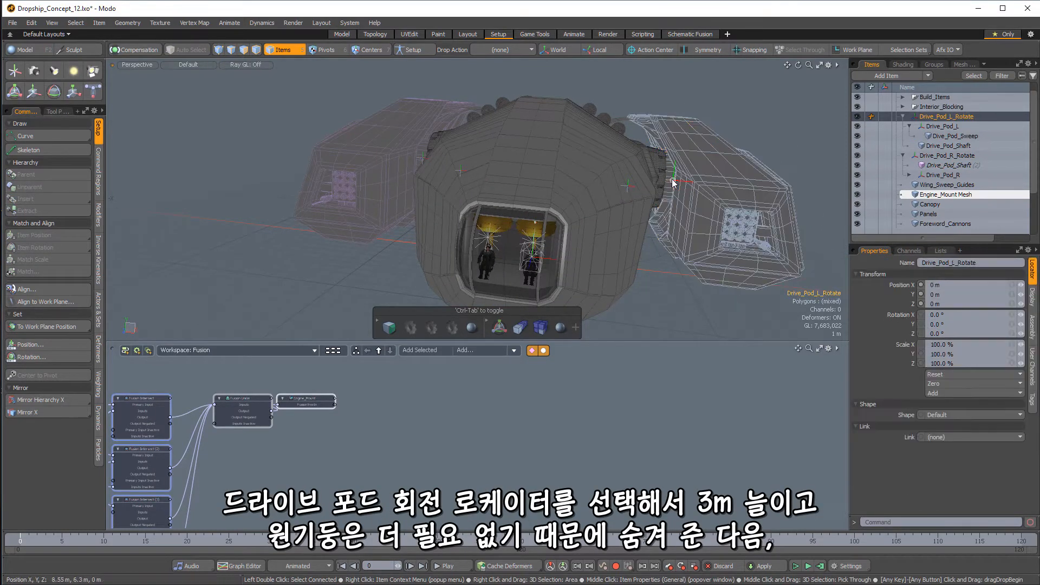
key(w)
drag(717, 185, 761, 189)
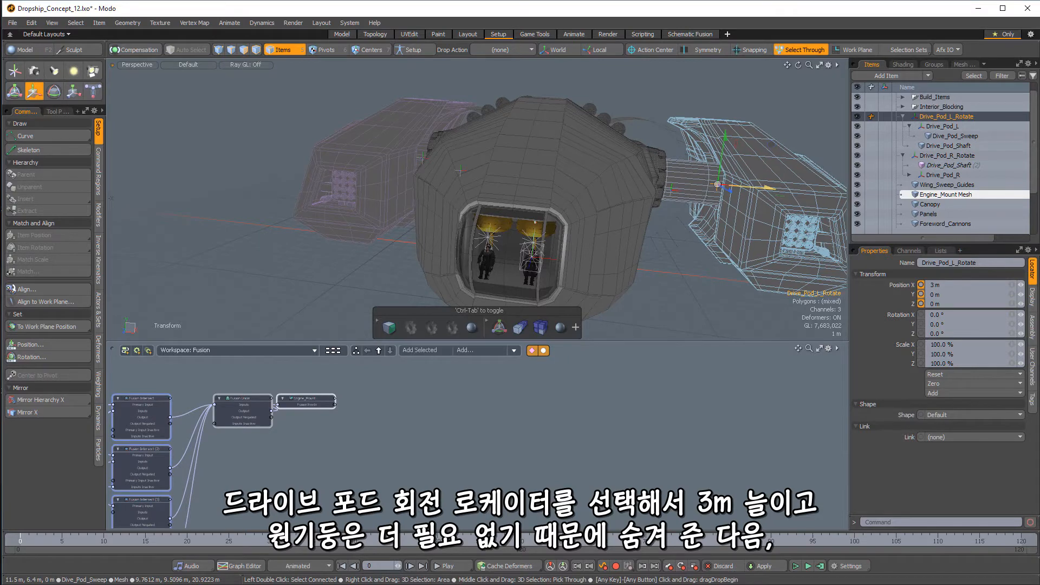
- Hide Wing_Sweep_Guides and move it to the top of the item hierarchy, above Build_Items
alt+drag(688, 111, 662, 138)
key(q)
click(642, 151)
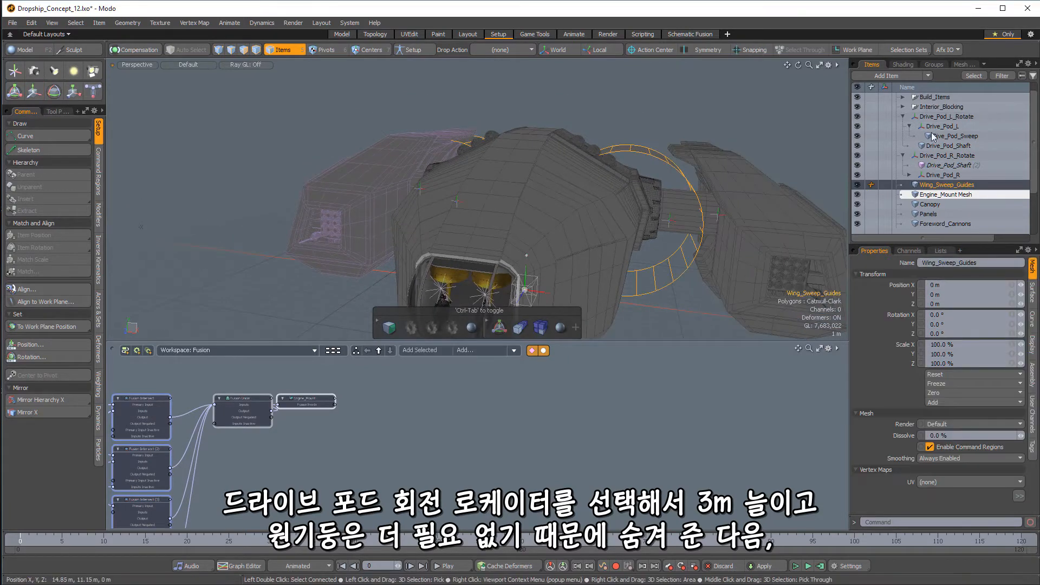
click(857, 185)
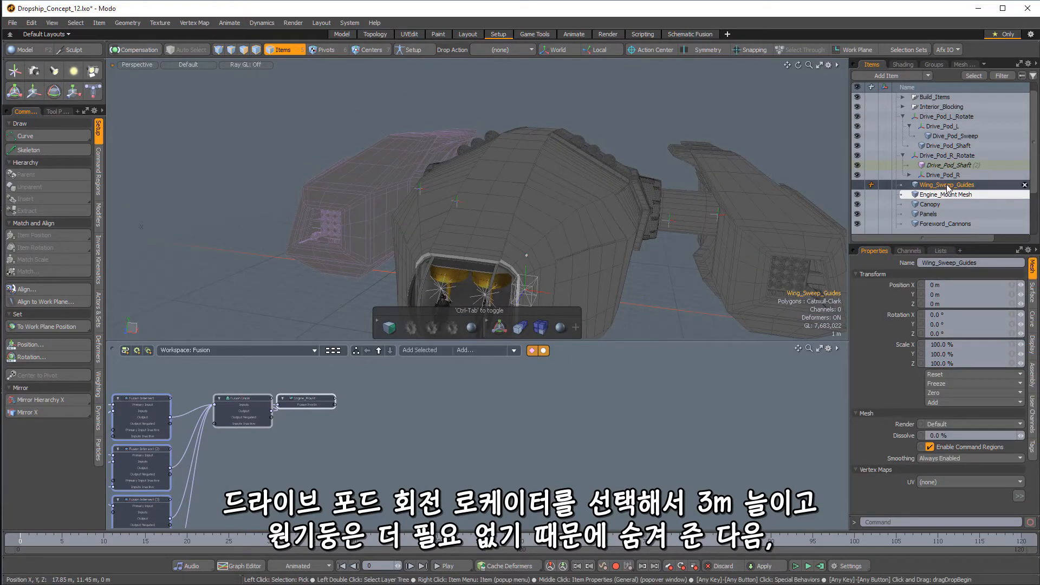
drag(960, 102, 938, 121)
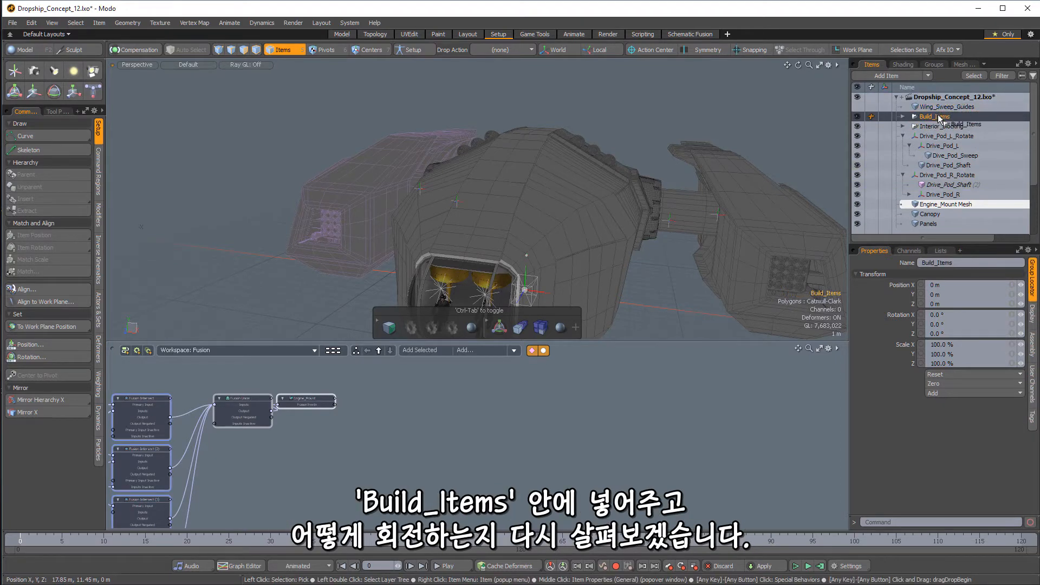
- Rotate the Drive_Pod_L_Rotate locator to about -48° around X
alt+drag(785, 182, 510, 176)
click(670, 173)
key(e)
alt+drag(510, 176, 607, 205)
alt+drag(607, 140, 488, 120)
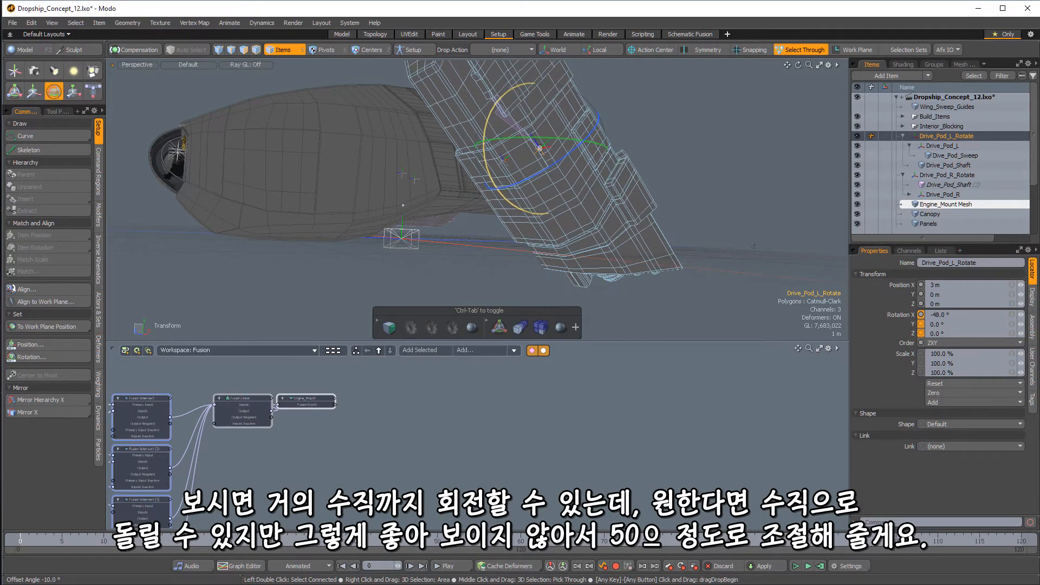
- Rotate the Drive_Pod_L locator around Z and set its Z rotation to -30°
alt+drag(607, 184, 710, 247)
alt+drag(537, 156, 473, 288)
click(567, 205)
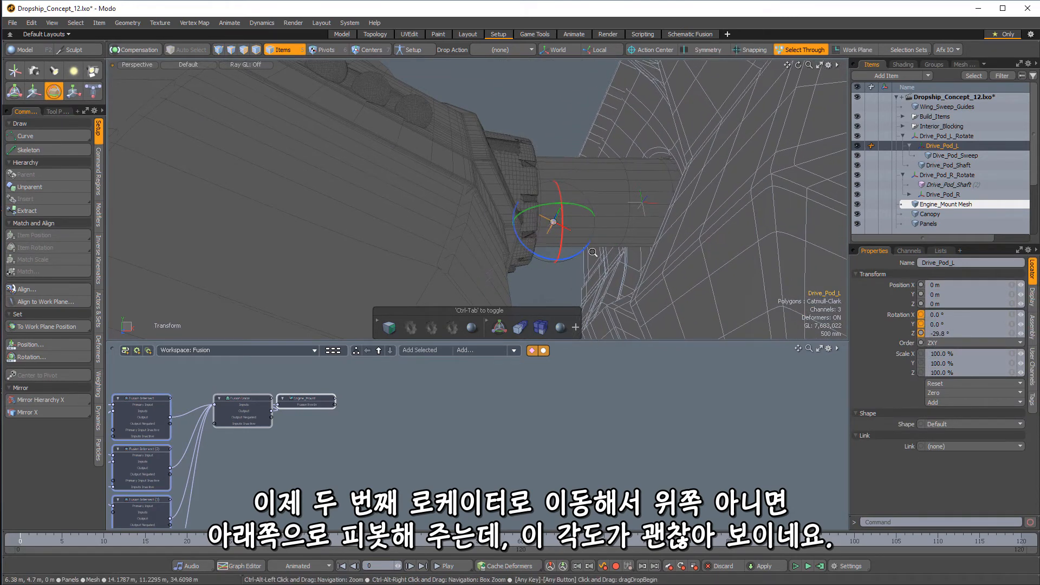
alt+drag(504, 254, 451, 189)
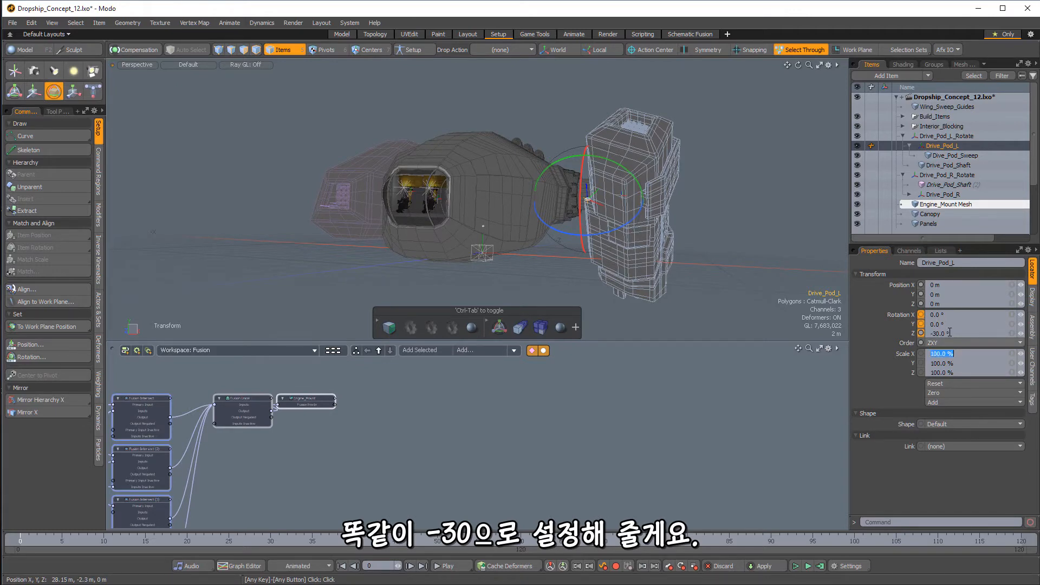
alt+drag(699, 163, 759, 166)
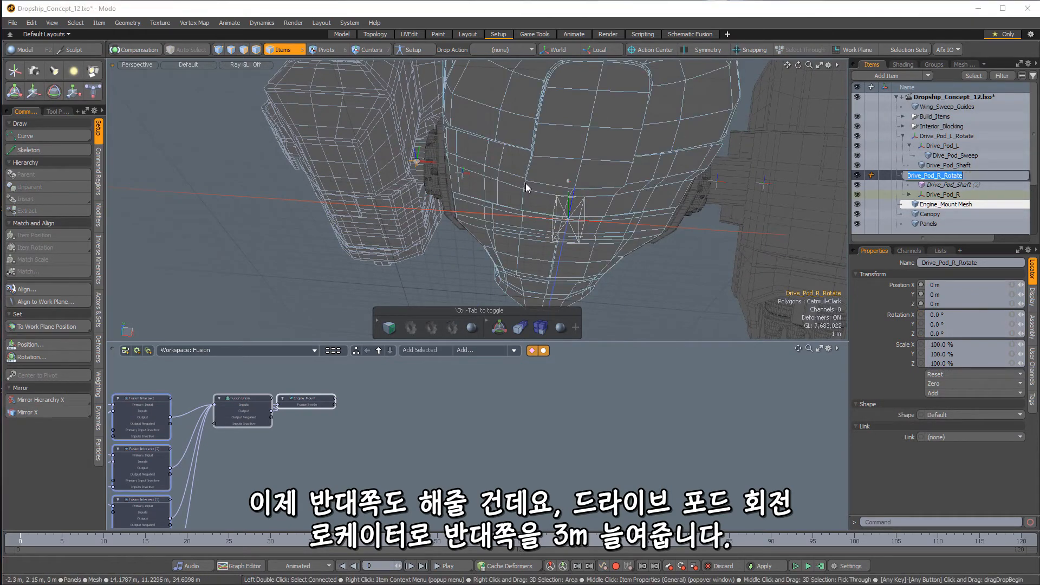
- Move the Drive_Pod_R_Rotate locator outward to -3 m in X
text(w)
alt+drag(524, 179, 421, 162)
key(w)
- Rotate the Drive_Pod_R_Rotate locator around X and set its X rotation to -48° to match the Drive_Pod_L_Rotate locator
scroll(558, 268, down, 4)
alt+drag(558, 269, 669, 228)
key(e)
drag(526, 168, 474, 158)
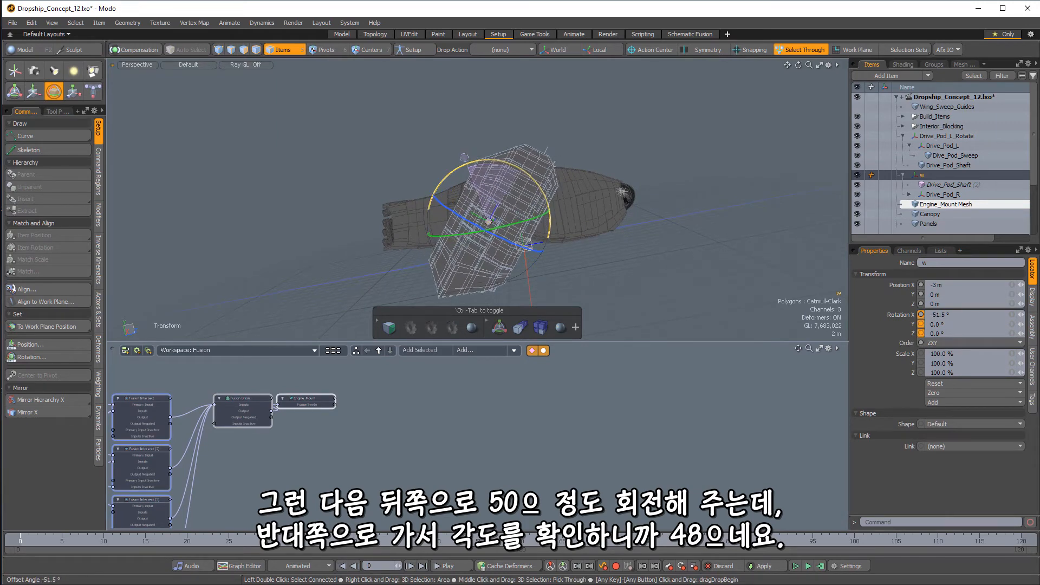
drag(464, 158, 593, 217)
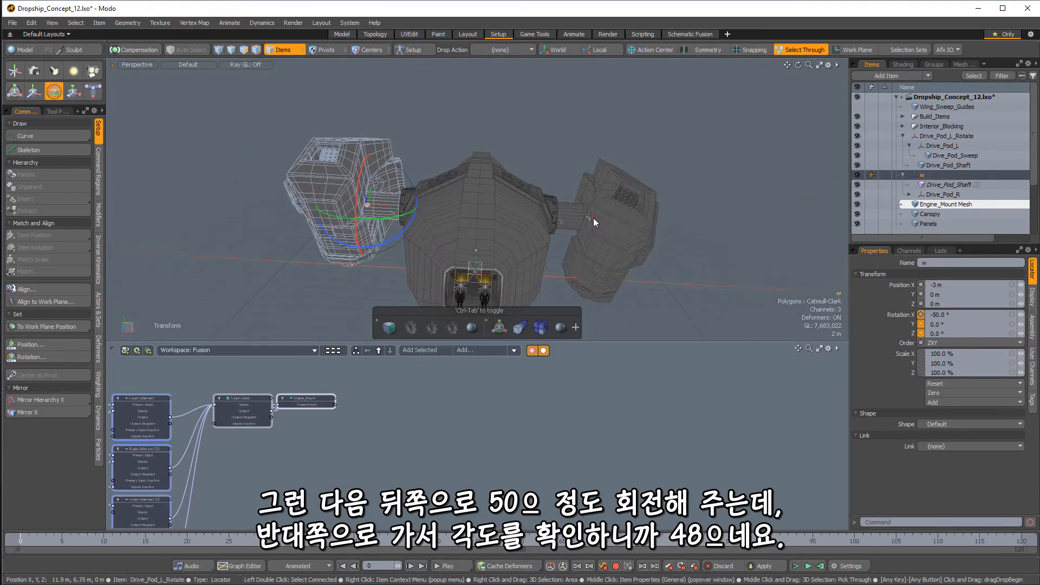
click(944, 136)
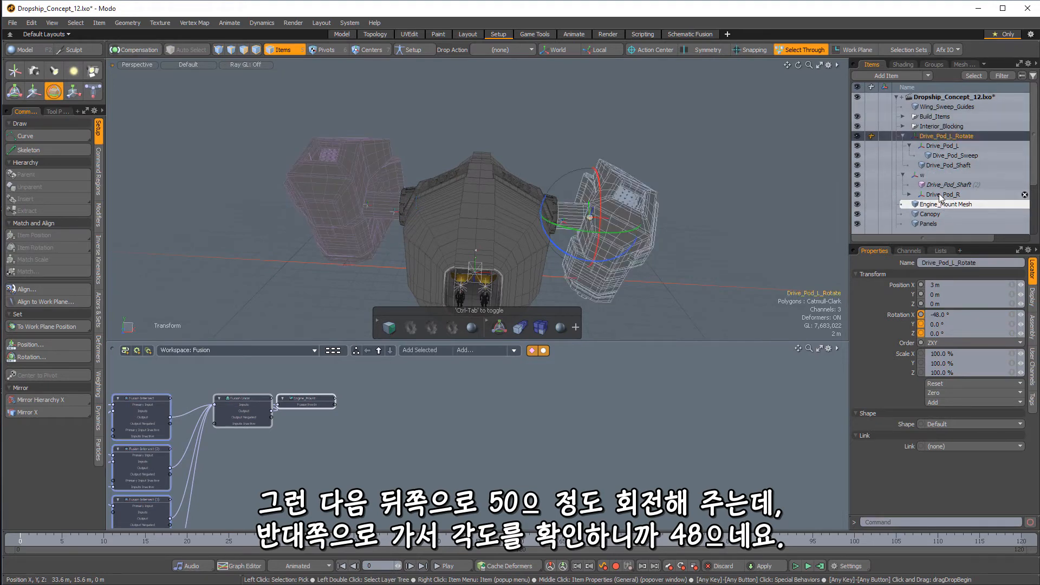
text(-48)
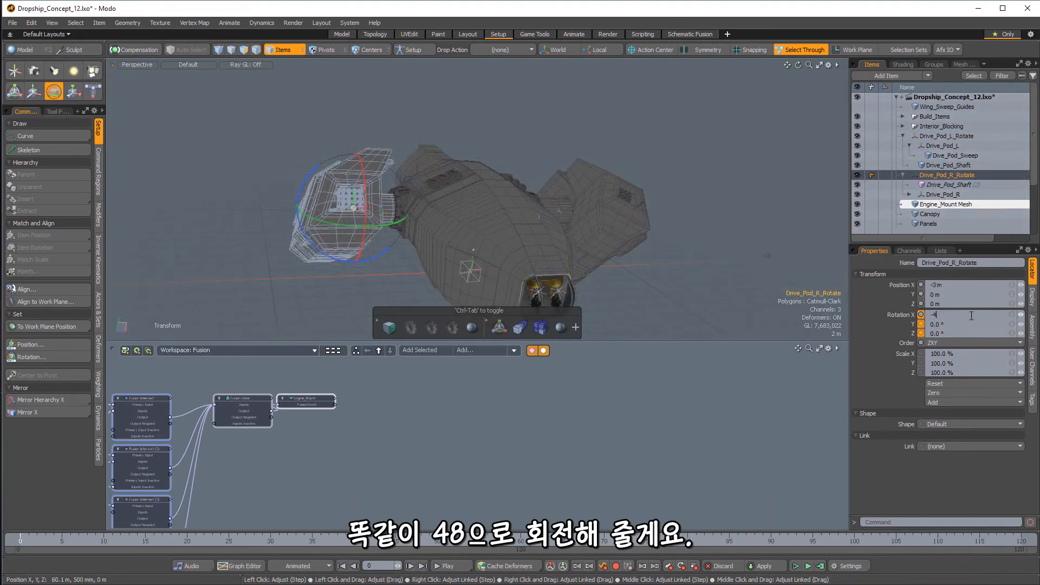
key(Tab)
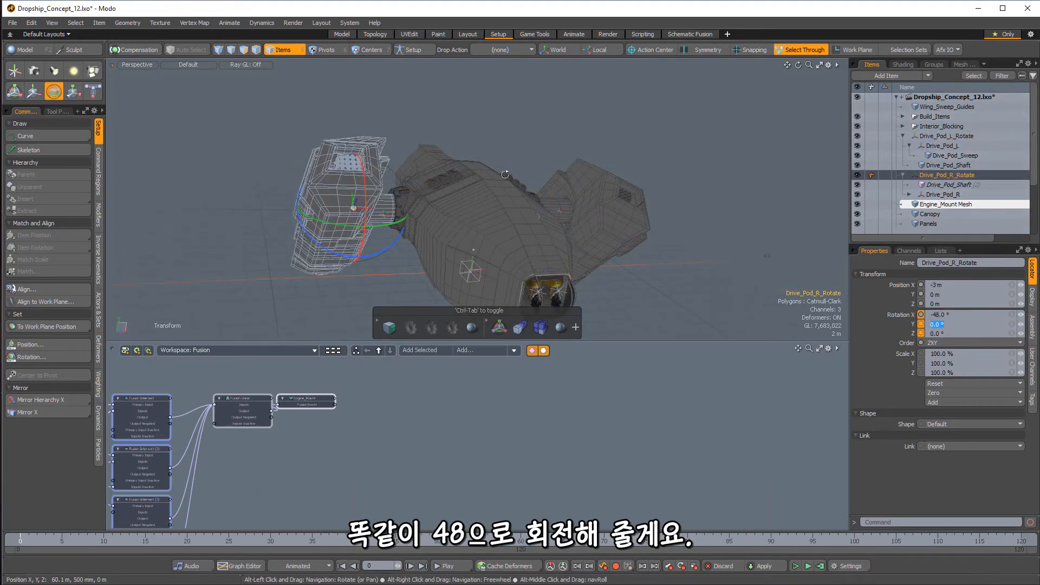
- Rotate the Drive_Pod_R locator to 30° around Z so the pod sweeps downward like the opposite one, and clear the selection
alt+drag(464, 130, 446, 188)
scroll(401, 204, up, 2)
click(942, 194)
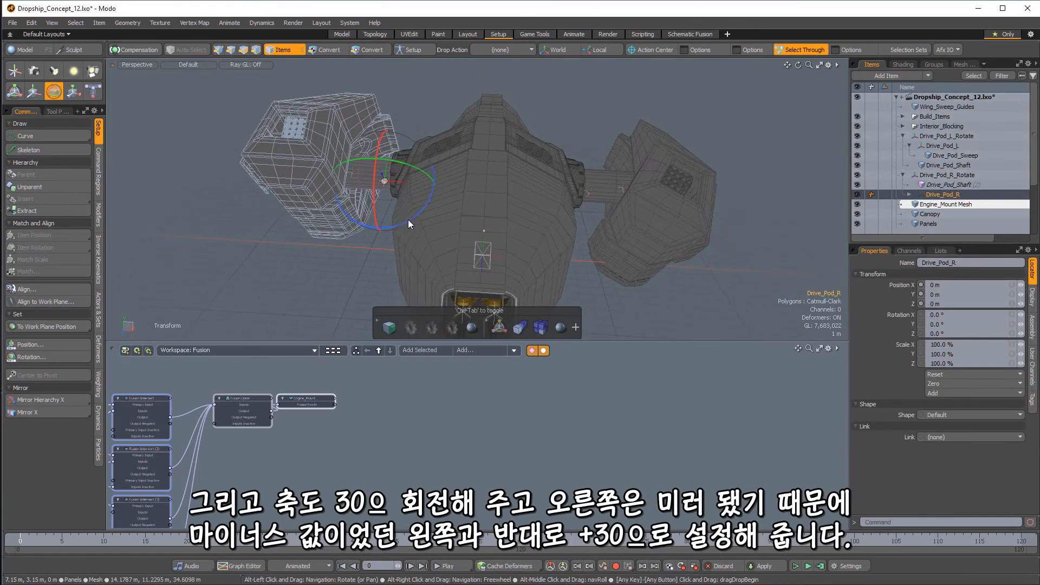
drag(411, 220, 541, 230)
key(space)
click(591, 129)
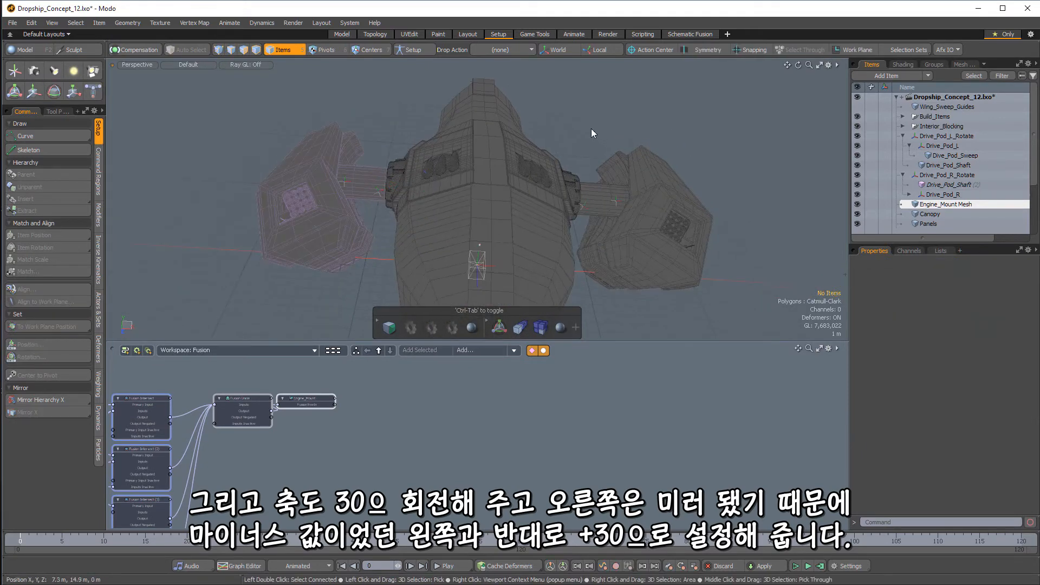
alt+drag(592, 129, 503, 180)
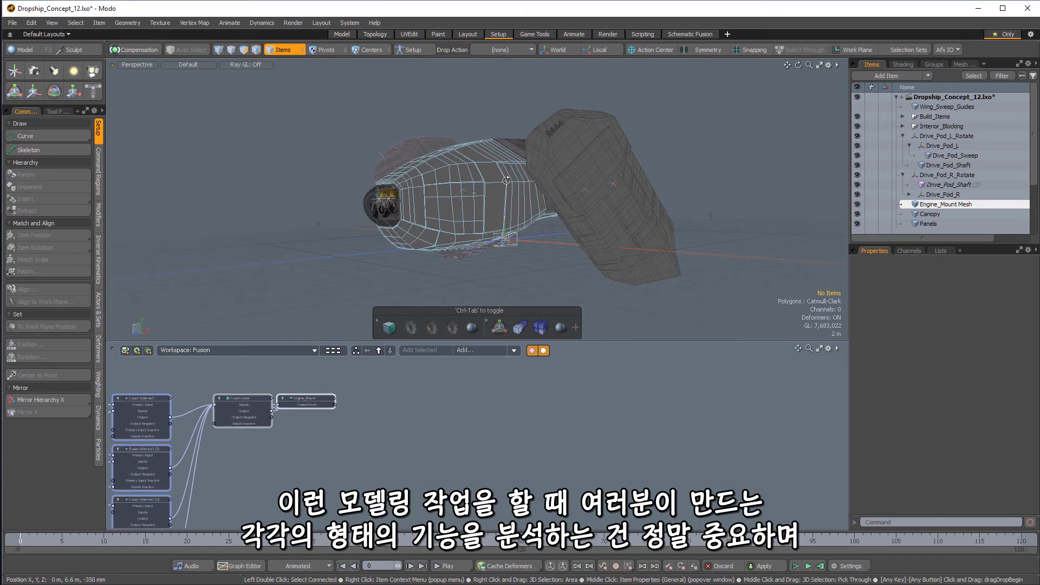
alt+drag(506, 180, 520, 202)
- Reset the transforms of the Drive_Pod_L_Rotate, Drive_Pod_L, Drive_Pod_R_Rotate and Drive_Pod_R locators to the default flight pose, and deselect them
click(943, 194)
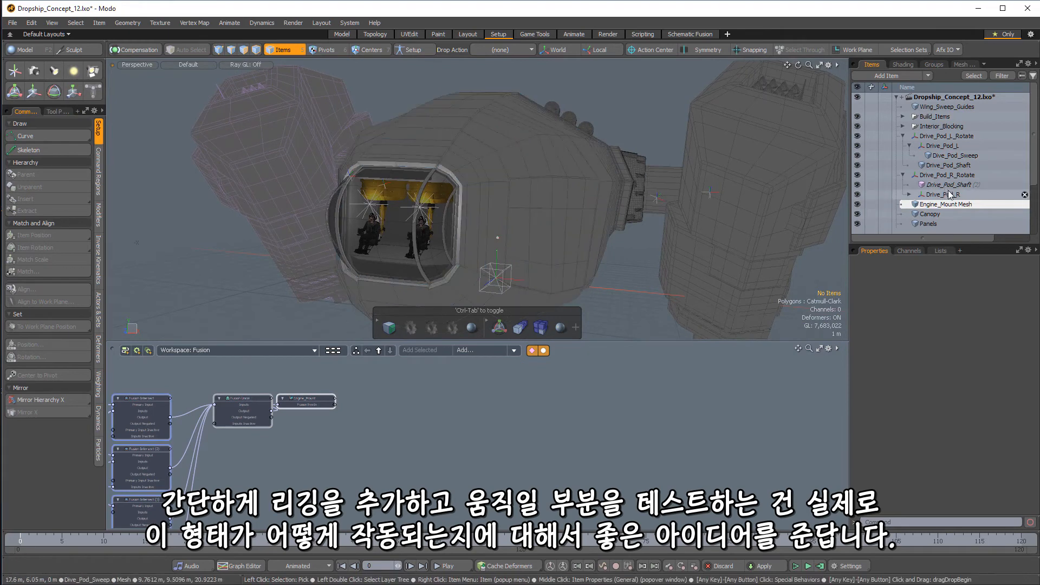
ctrl+click(944, 173)
ctrl+click(933, 145)
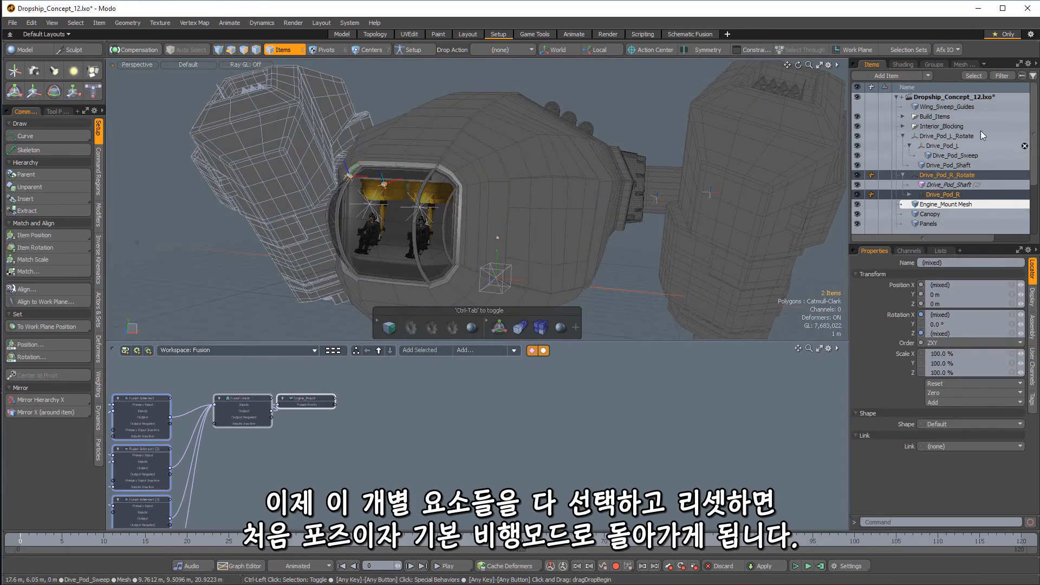
ctrl+click(956, 135)
alt+drag(699, 201, 735, 179)
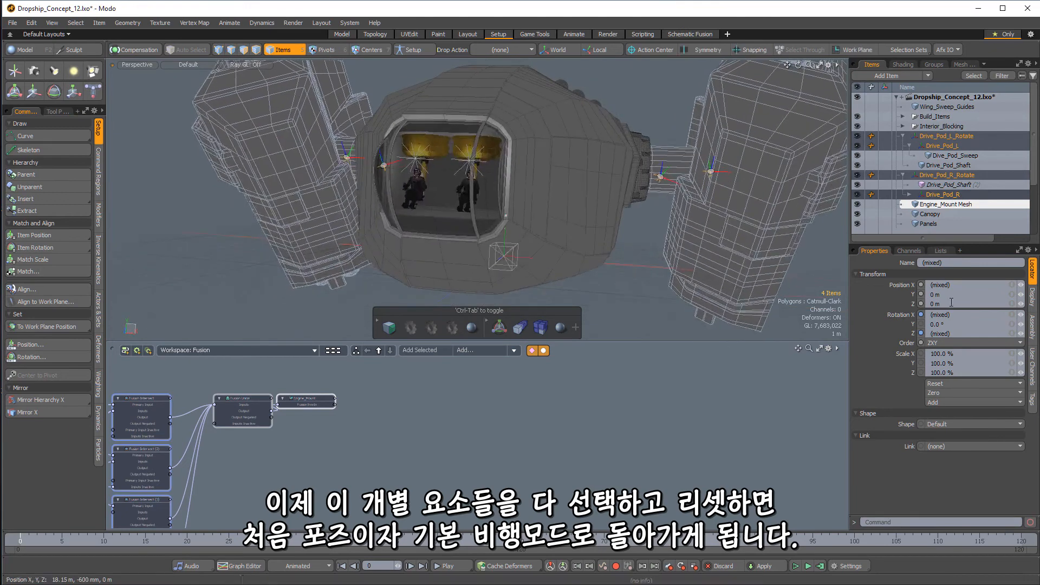
click(945, 384)
click(950, 431)
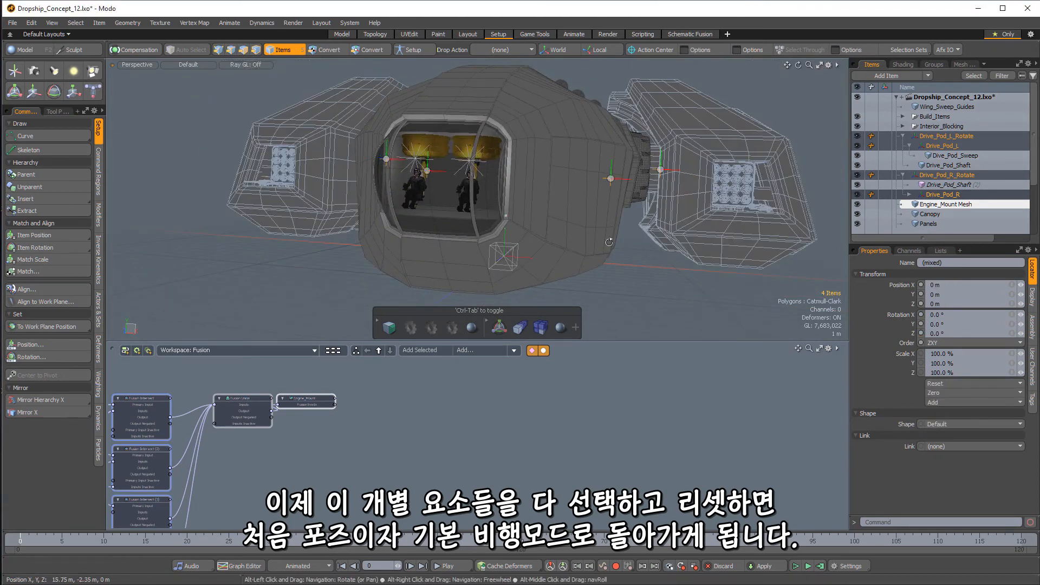
alt+drag(721, 142, 798, 130)
scroll(798, 131, down, 3)
click(798, 131)
mouse_move(482, 230)
alt+mouse_down()
mouse_move(320, 235)
mouse_move(447, 251)
mouse_move(401, 244)
mouse_move(390, 206)
mouse_move(444, 217)
mouse_move(487, 199)
mouse_move(460, 212)
mouse_move(471, 163)
mouse_move(475, 223)
alt+mouse_up()
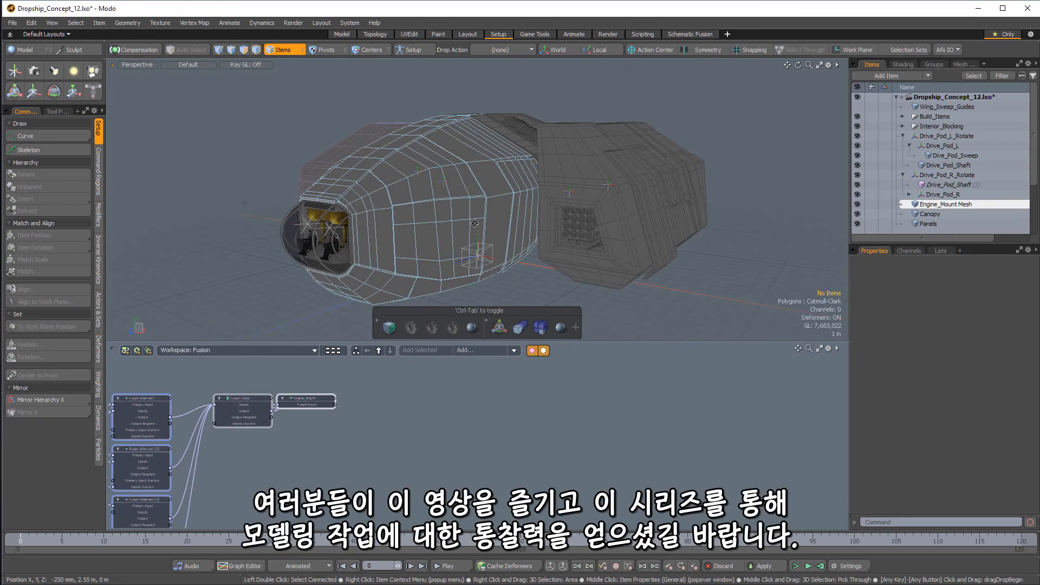